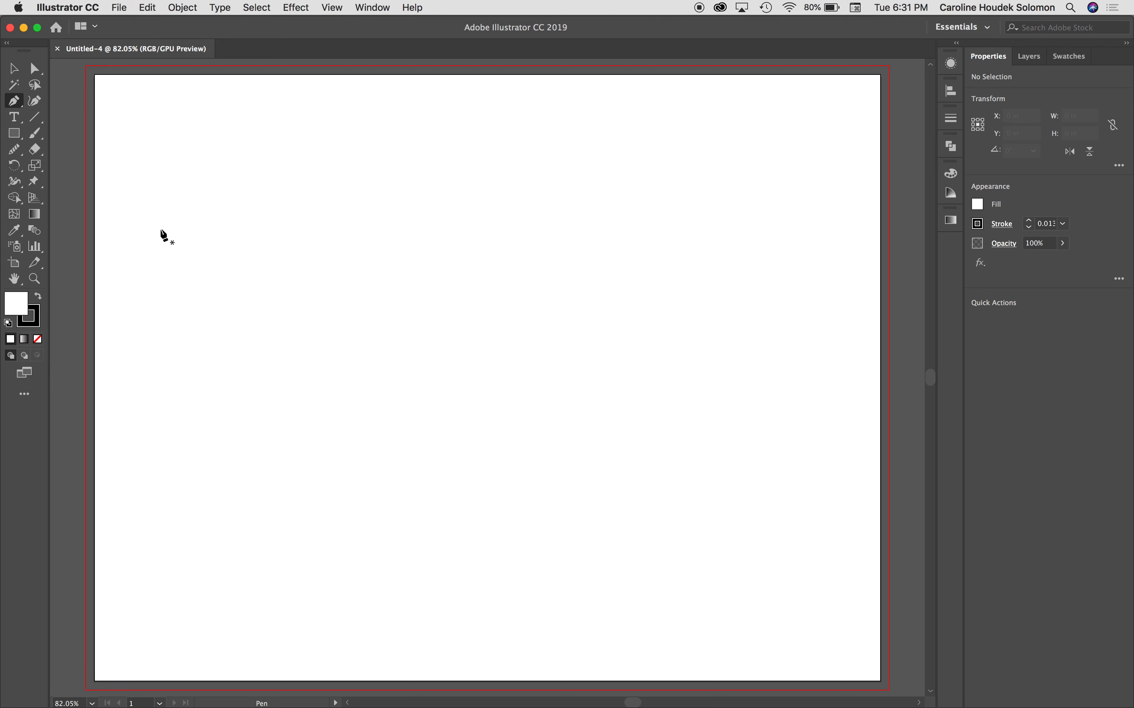
- Draw a flowing path of smooth curve points with the Pen tool across the upper artboard and down around the right-hand side
left_click_drag(166, 251, 200, 234)
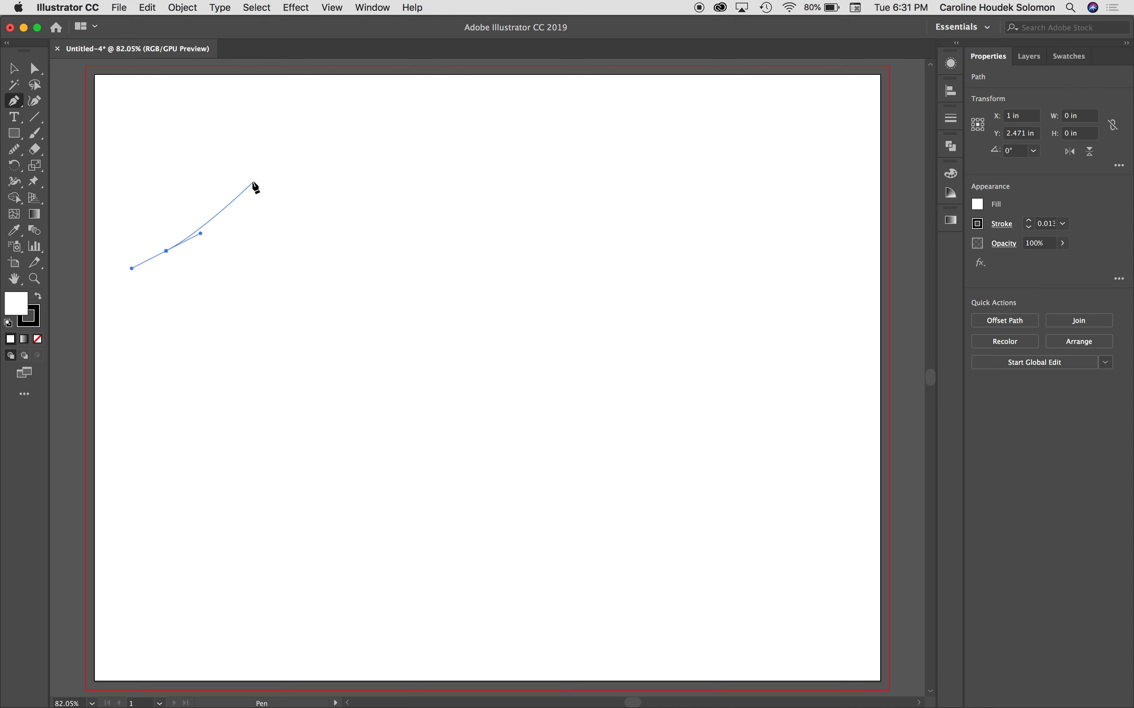
left_click_drag(253, 180, 285, 177)
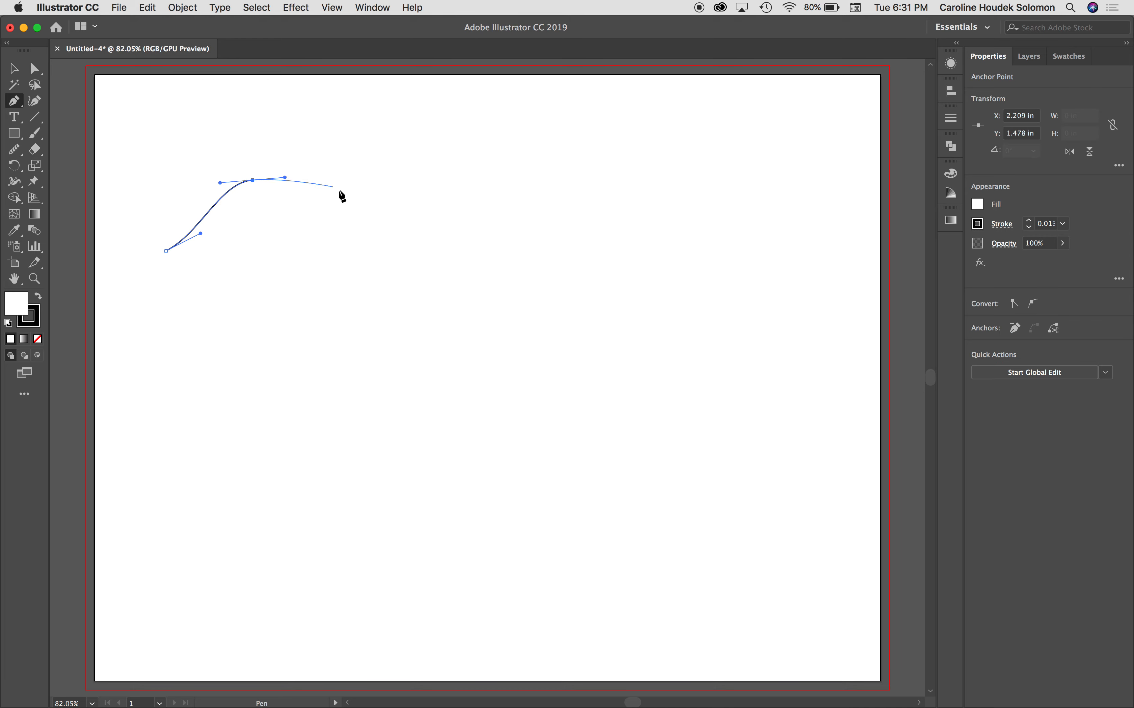
left_click_drag(347, 217, 424, 231)
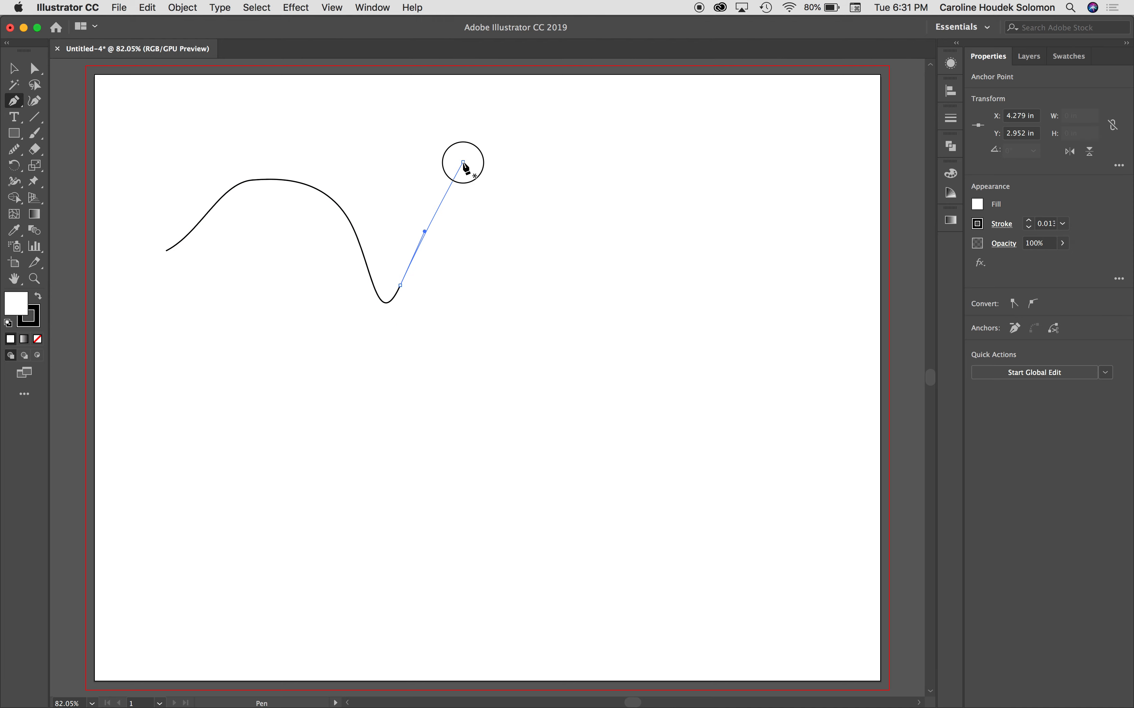
left_click_drag(462, 162, 552, 128)
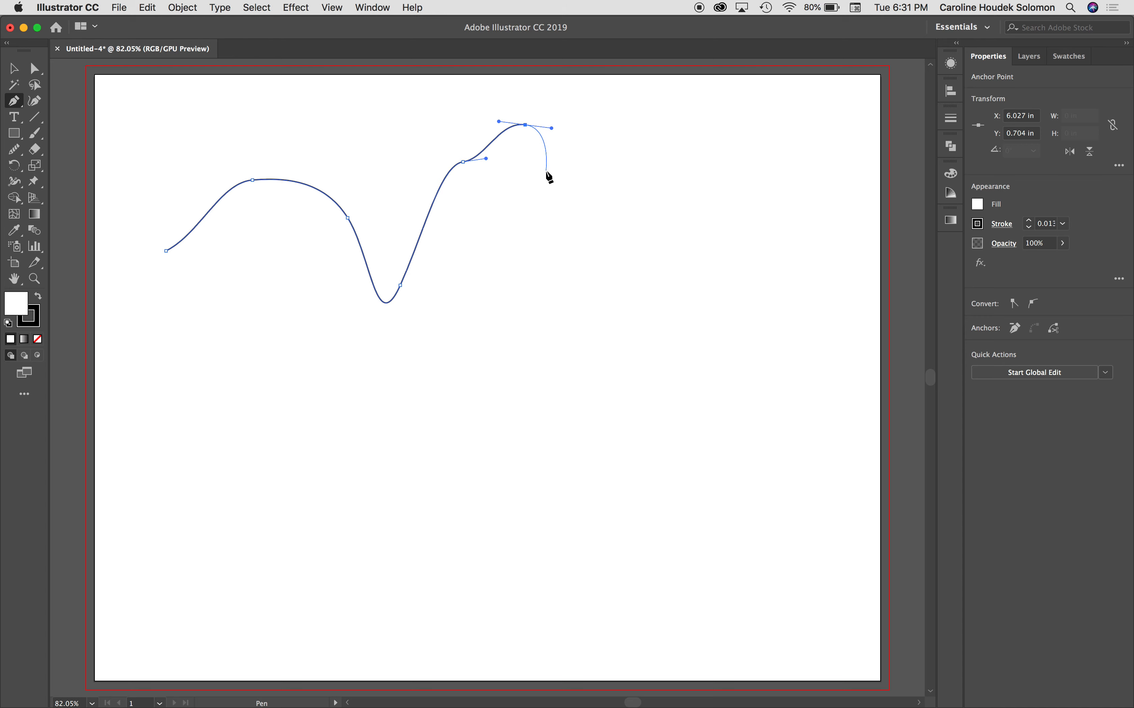
left_click_drag(546, 171, 466, 228)
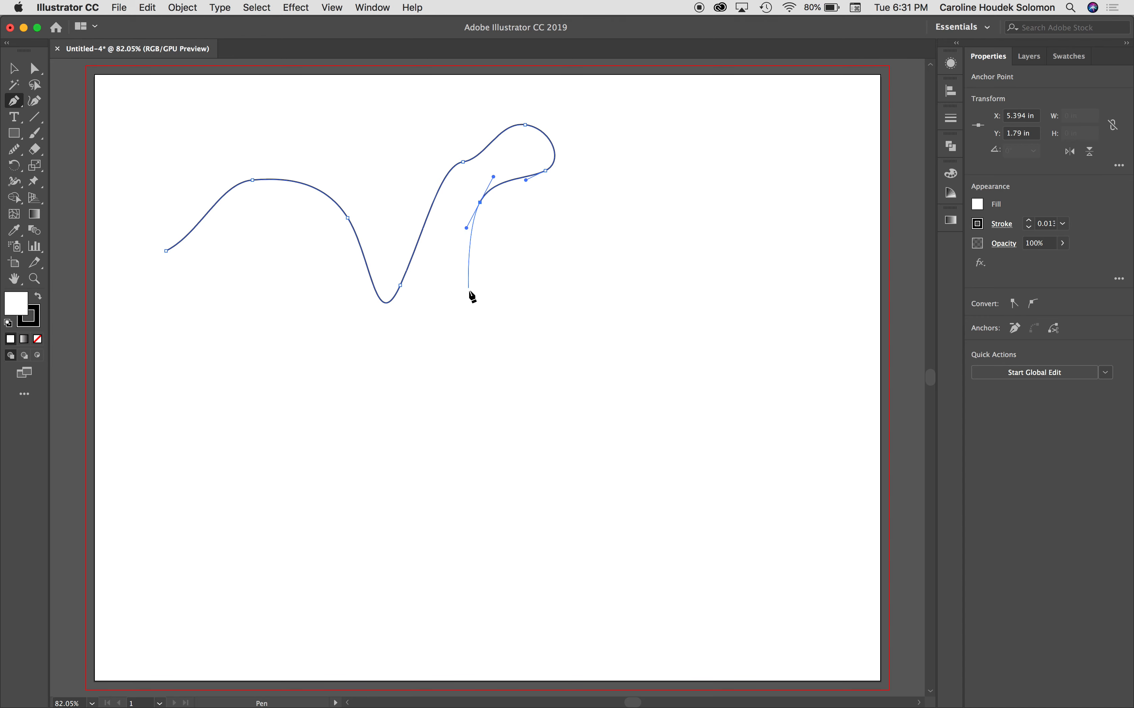
left_click_drag(468, 291, 487, 294)
left_click_drag(562, 266, 591, 324)
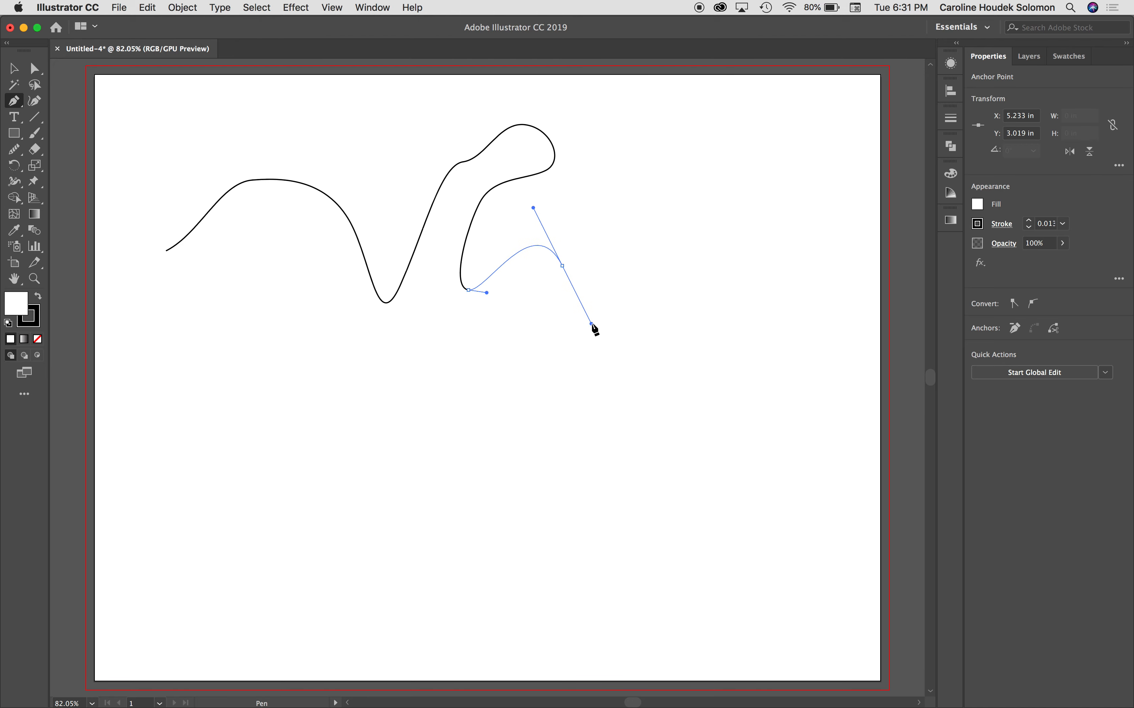
left_click_drag(622, 283, 648, 262)
left_click_drag(663, 197, 699, 206)
left_click_drag(714, 280, 549, 431)
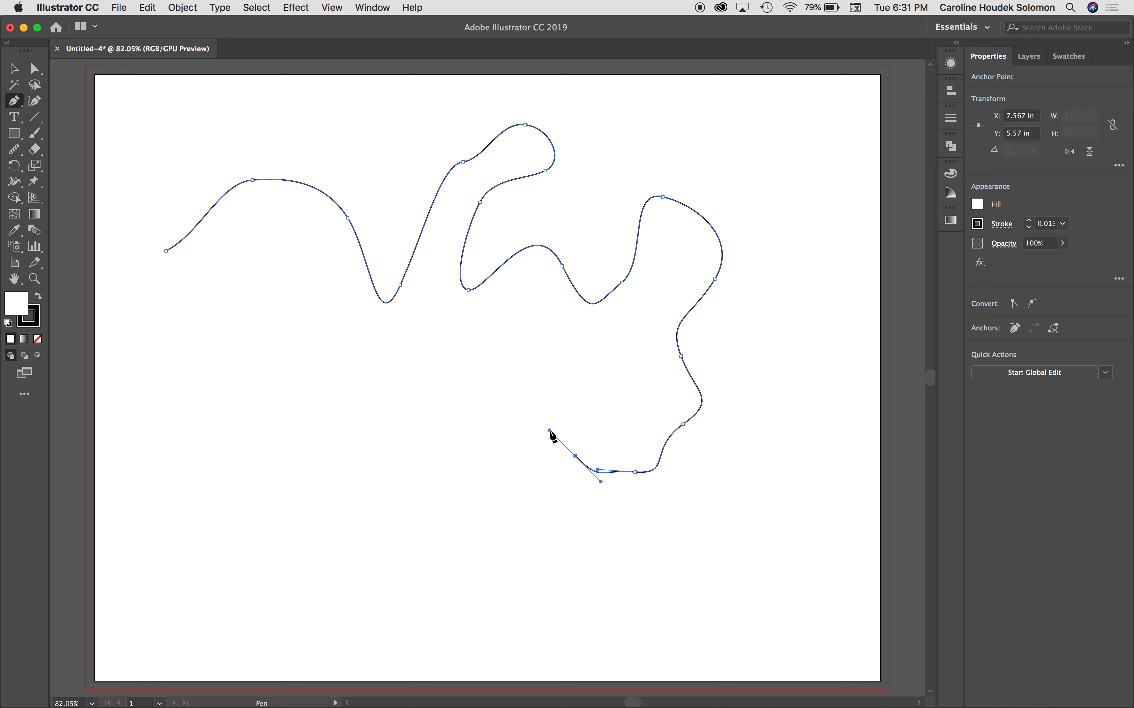
- Continue the path leftward with straight segments between corner points, forming a tall zigzag of three spikes below the middle of the artboard
left_click(515, 411)
left_click(504, 509)
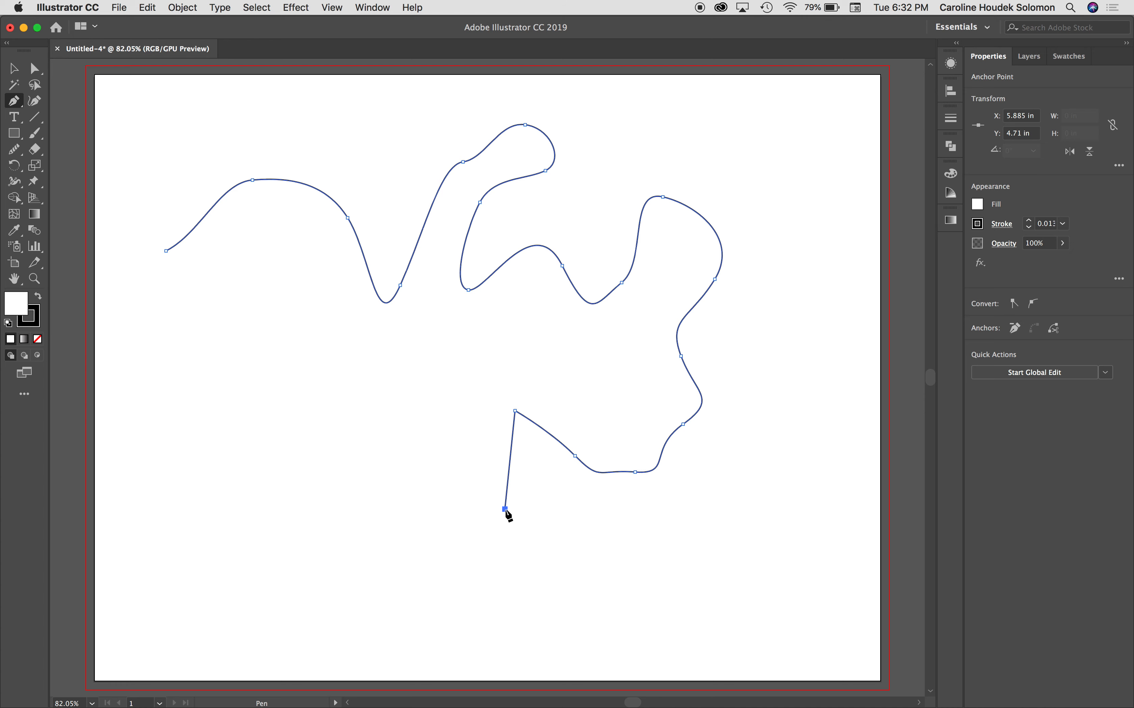
left_click(480, 407)
left_click(463, 519)
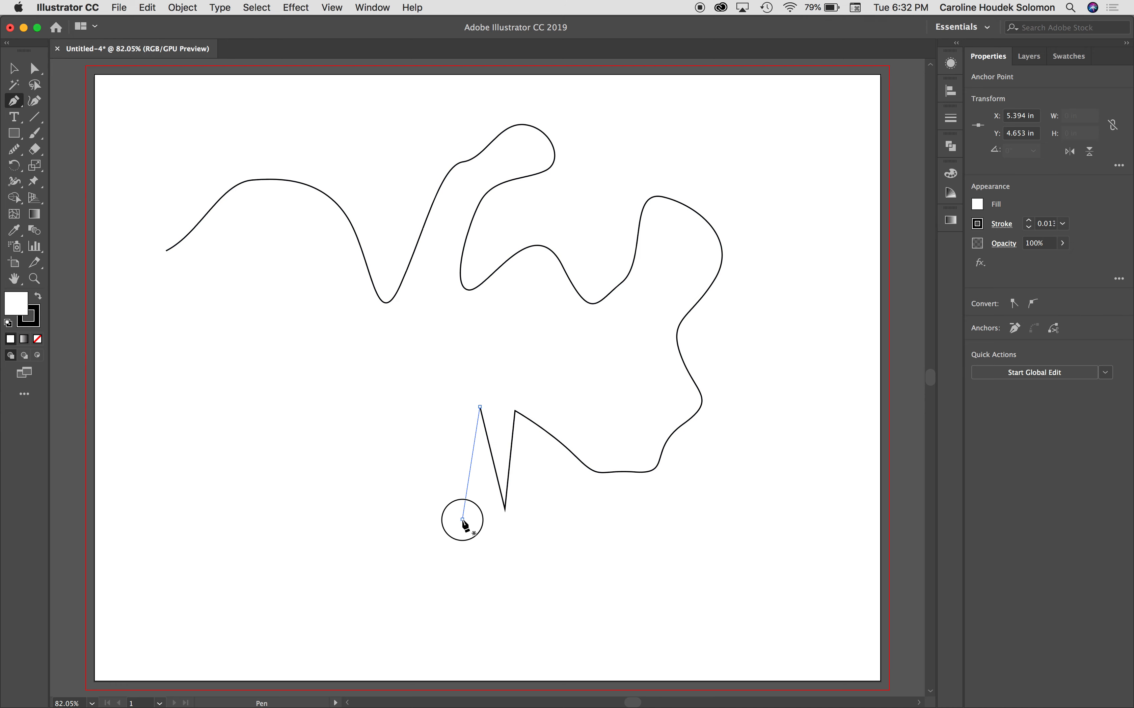
left_click(440, 409)
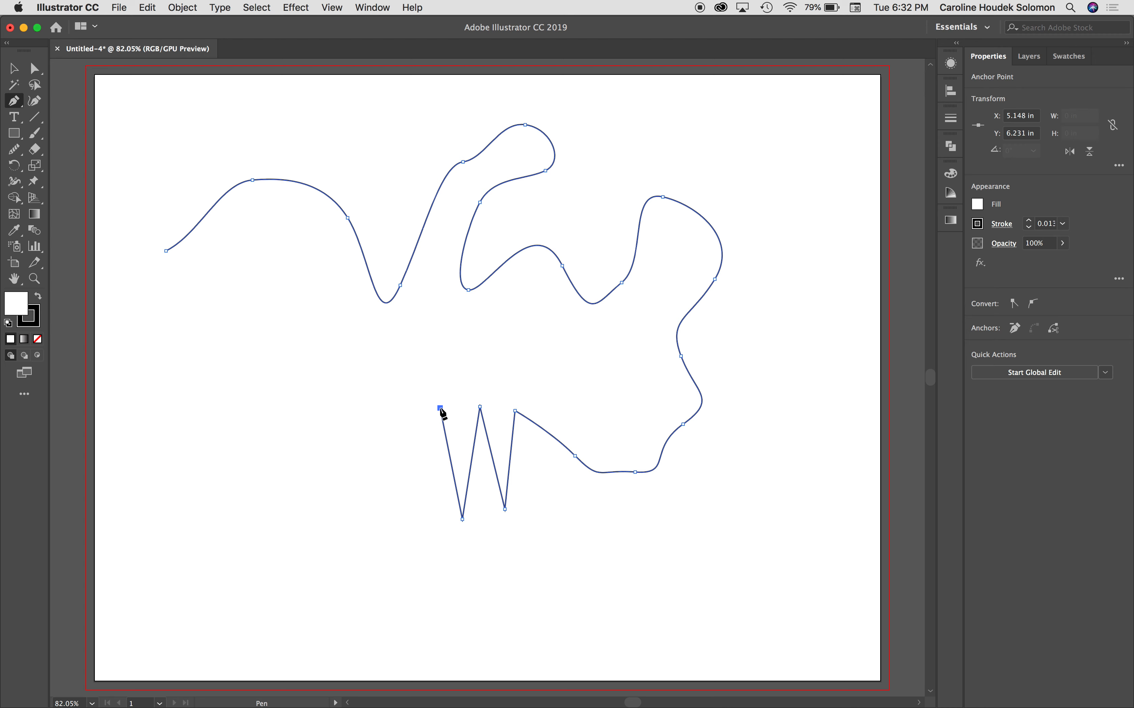
left_click(434, 548)
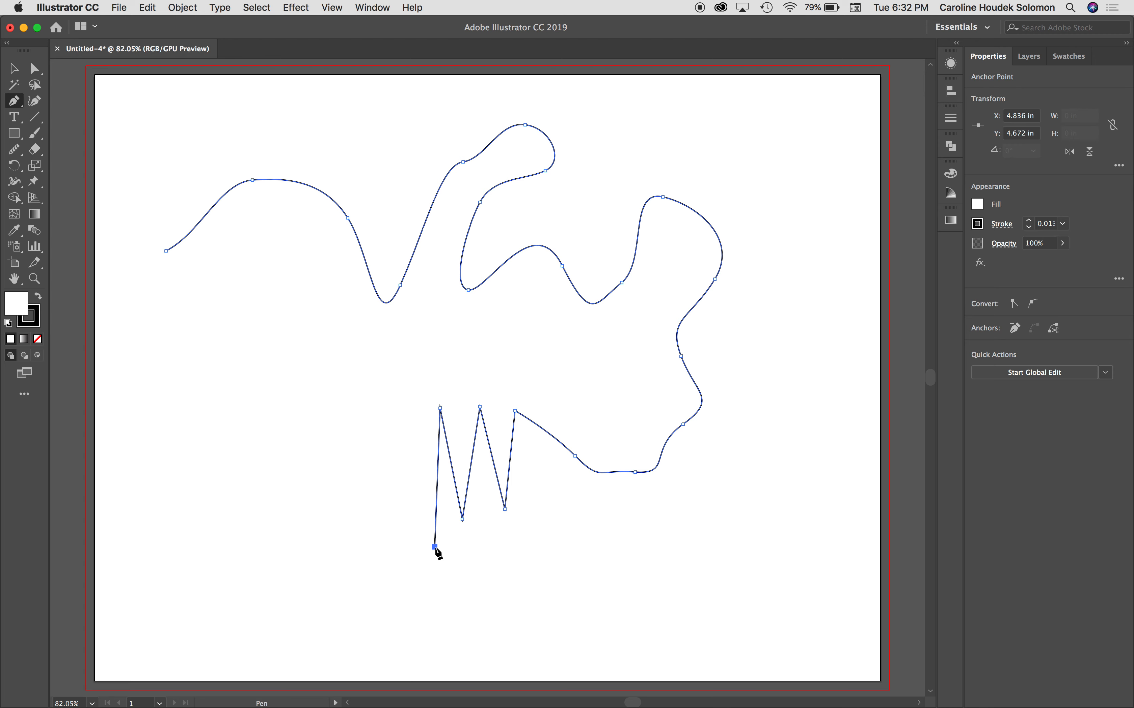
left_click(398, 415)
- Continue the path from the zigzag with smooth curves around the lower-left area and up toward the starting point, leaving it open
left_click(345, 515)
left_click_drag(345, 515, 303, 513)
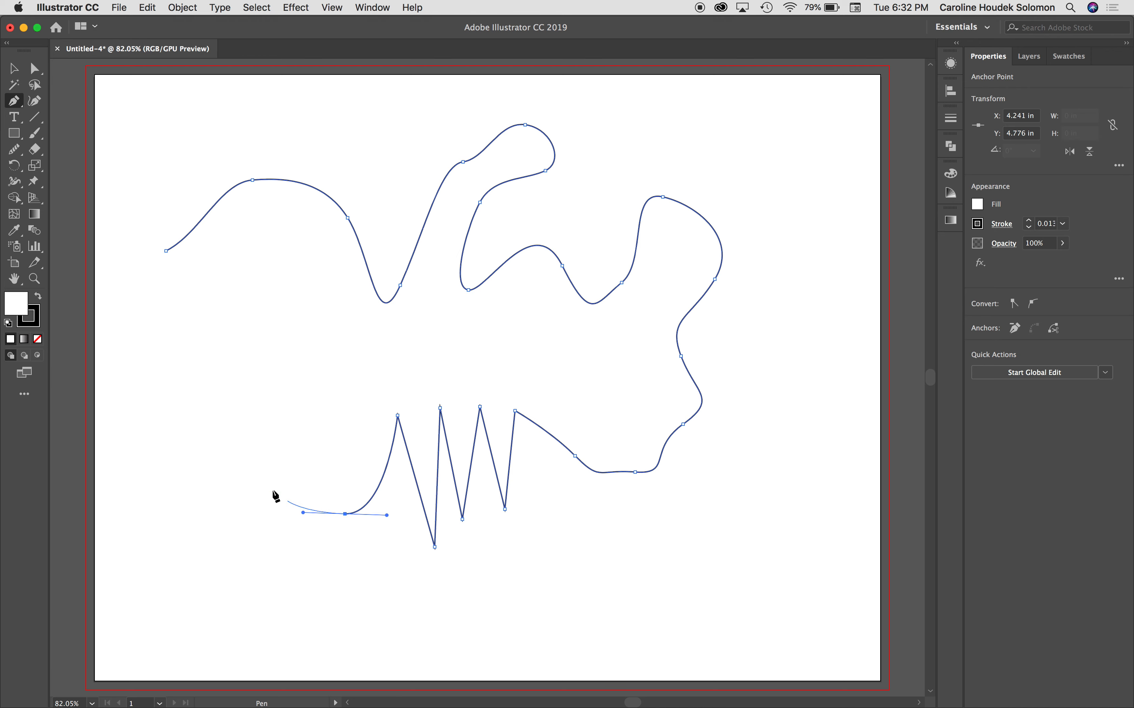
left_click(244, 468)
left_click_drag(244, 467, 233, 419)
left_click_drag(224, 357, 190, 329)
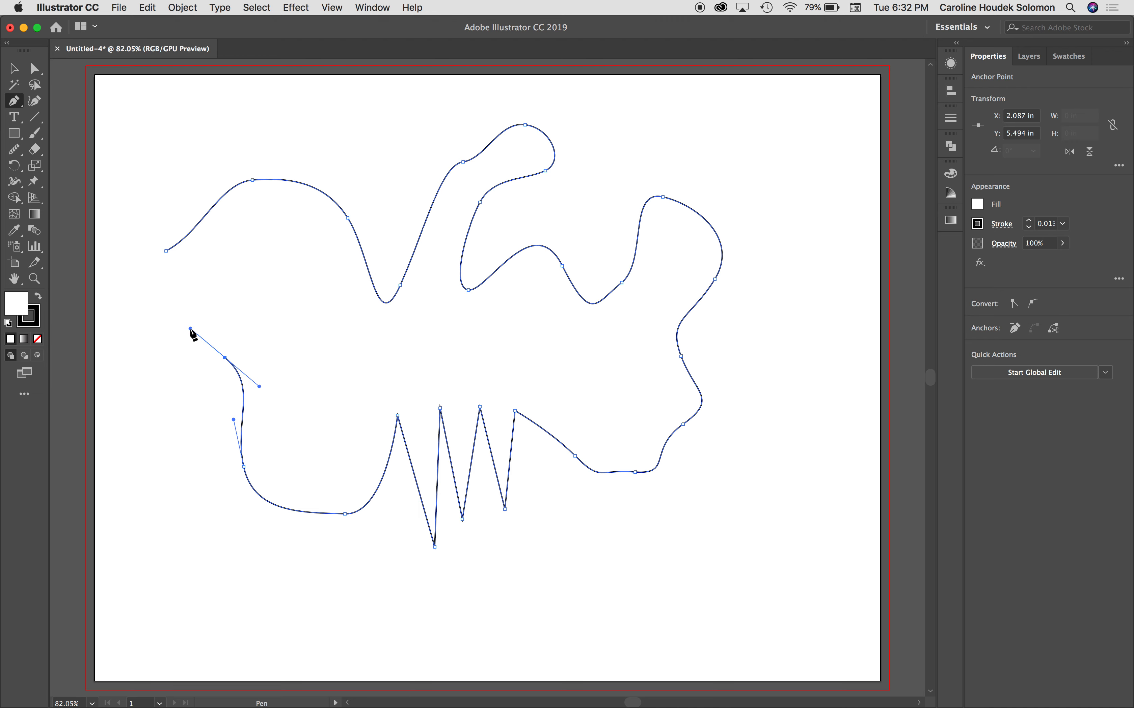
- Add a smooth point below the path's start and close the path at its first anchor point
left_click(154, 289)
left_click_drag(155, 289, 145, 259)
left_click(166, 252)
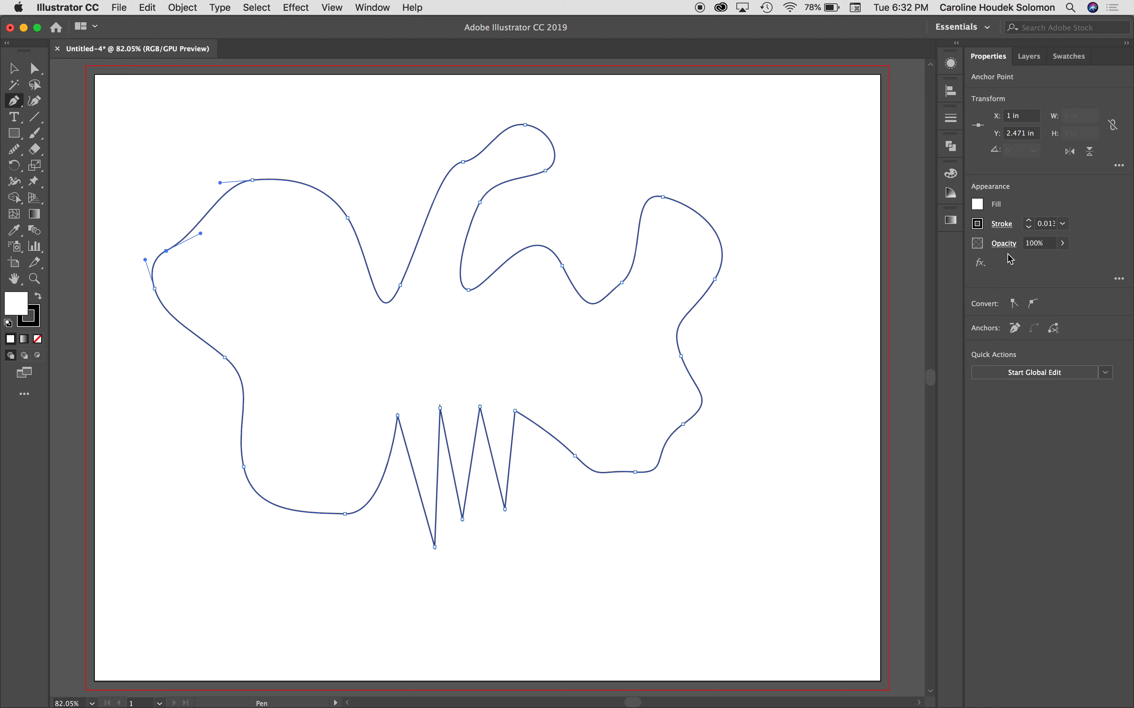
- Try stroke weights of 0.625, 0.25 and 0.125 in on the closed path and settle on 0.0625 in
left_click(1063, 225)
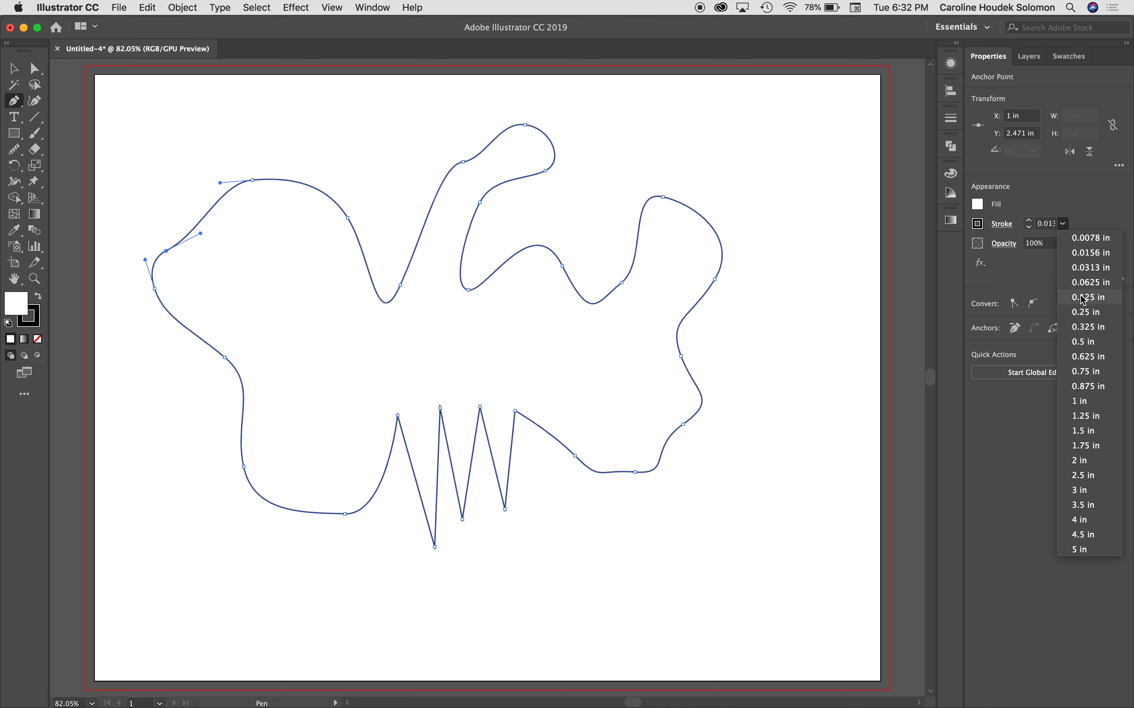
left_click(1086, 358)
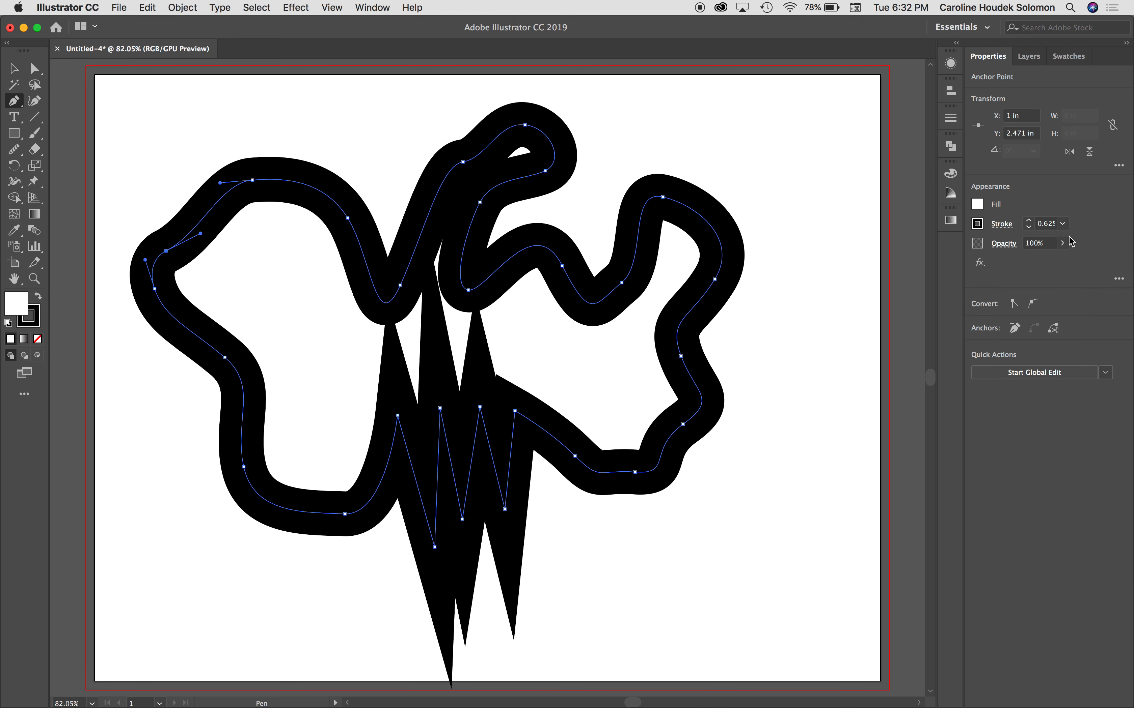
left_click(1062, 224)
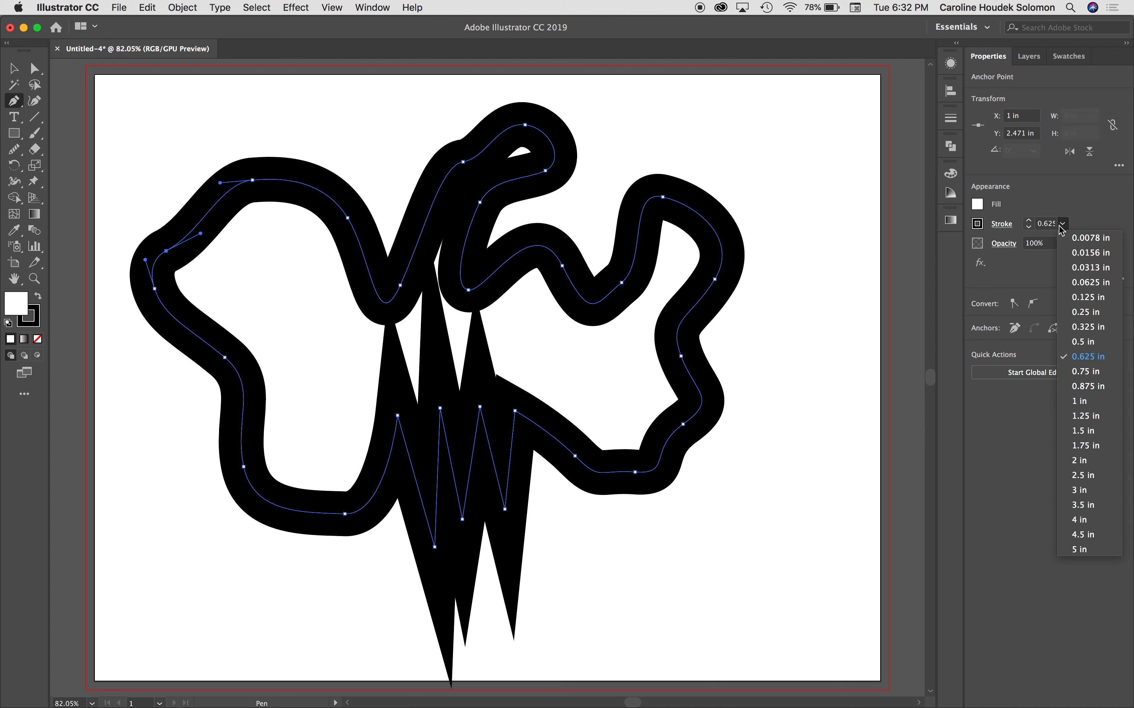
left_click(1090, 283)
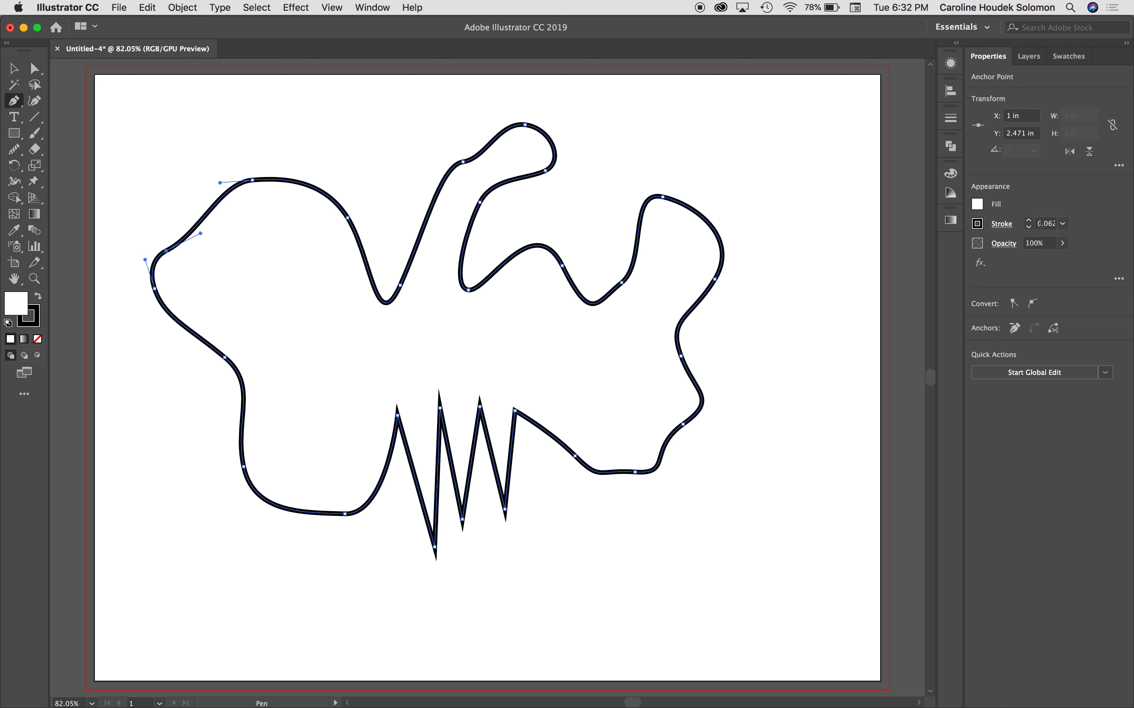
scroll(1040, 222, "down", 1)
scroll(1040, 222, "up", 5)
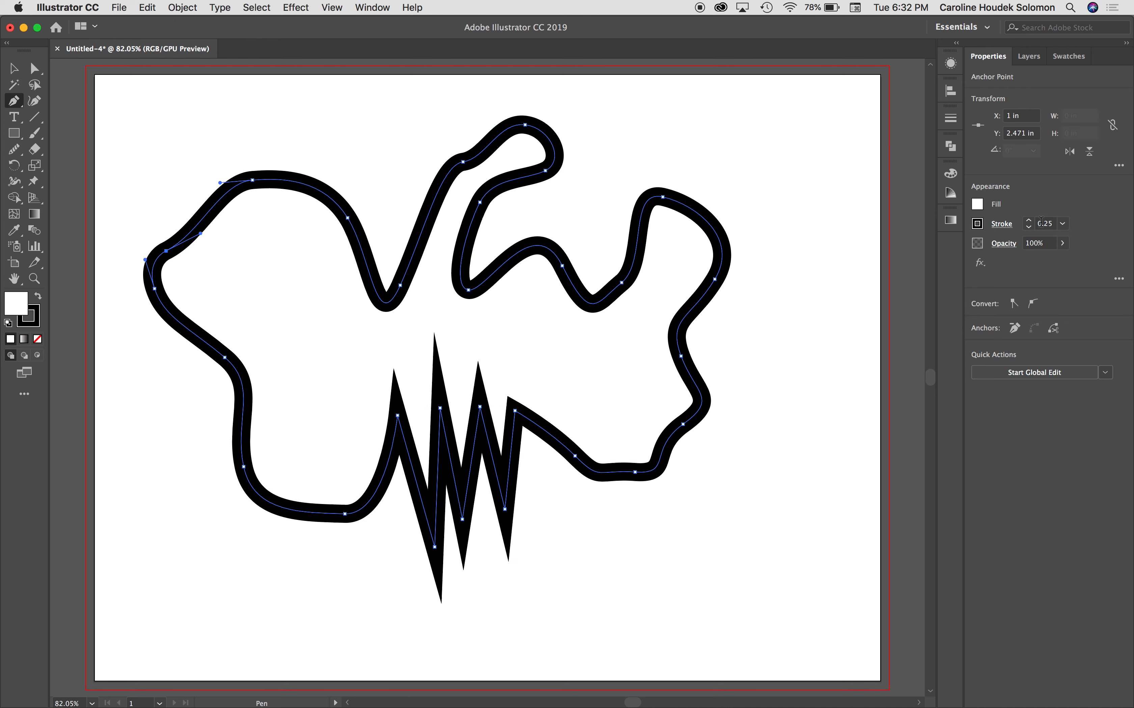
scroll(1040, 221, "down", 1)
scroll(1040, 222, "down", 1)
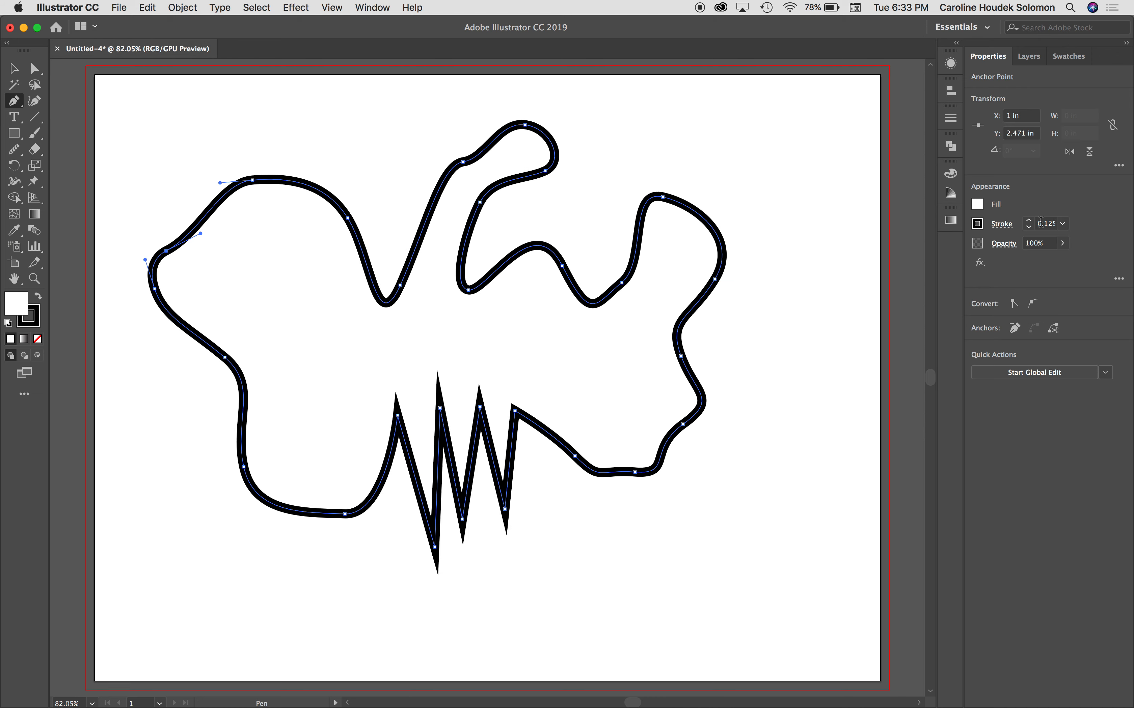
left_click(1062, 224)
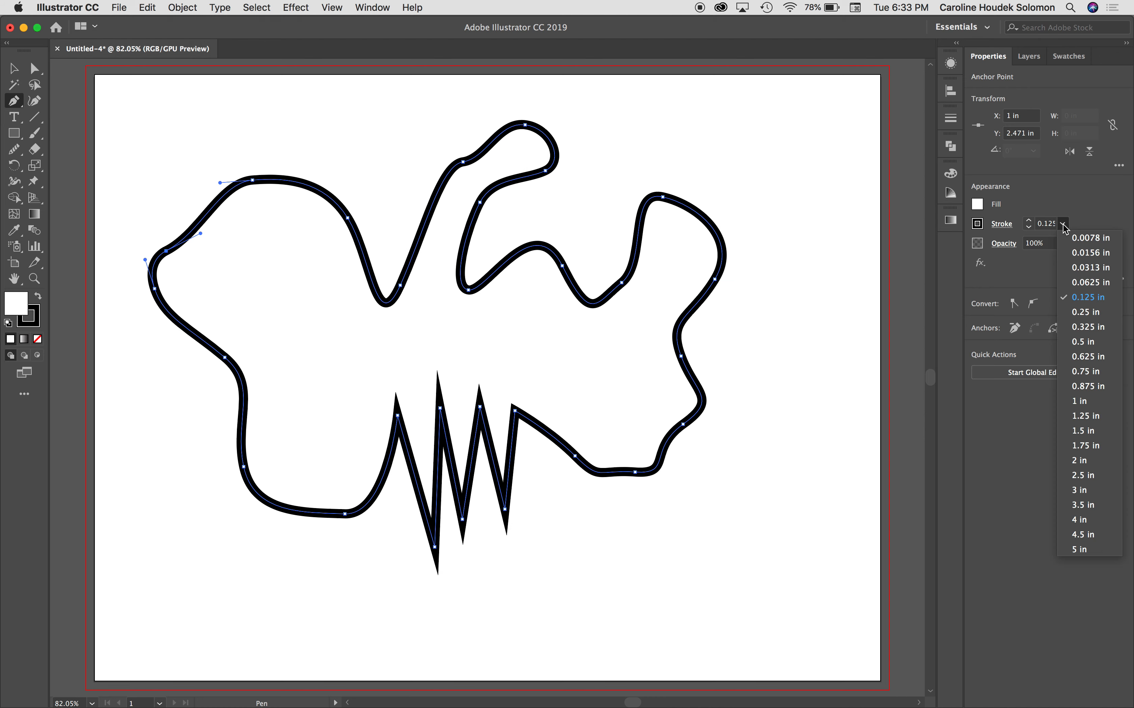
left_click(1088, 283)
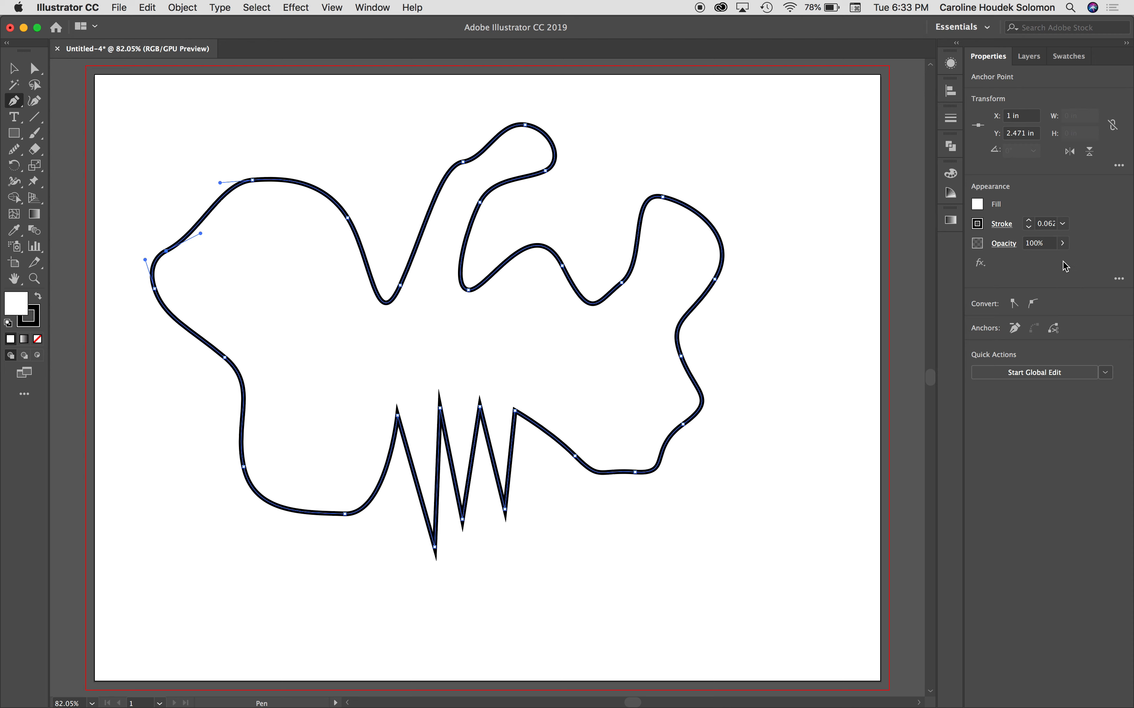
- Fill the closed shape with orange, and afterward remove the fill by choosing None
left_click(981, 206)
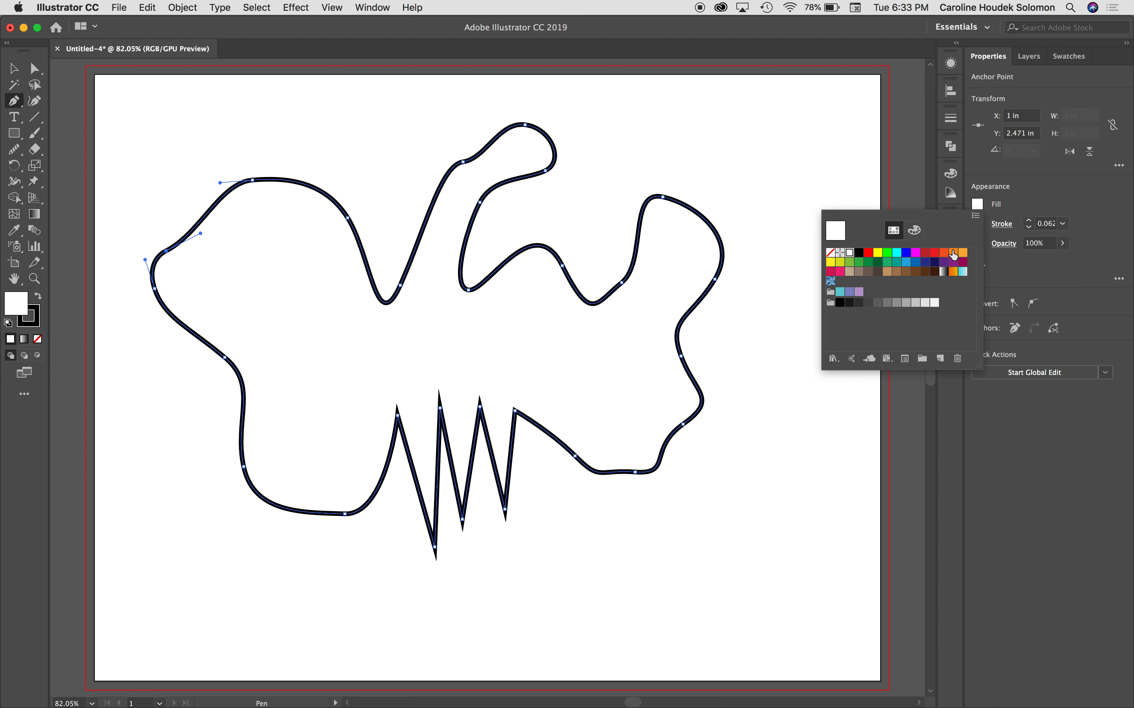
left_click(954, 255)
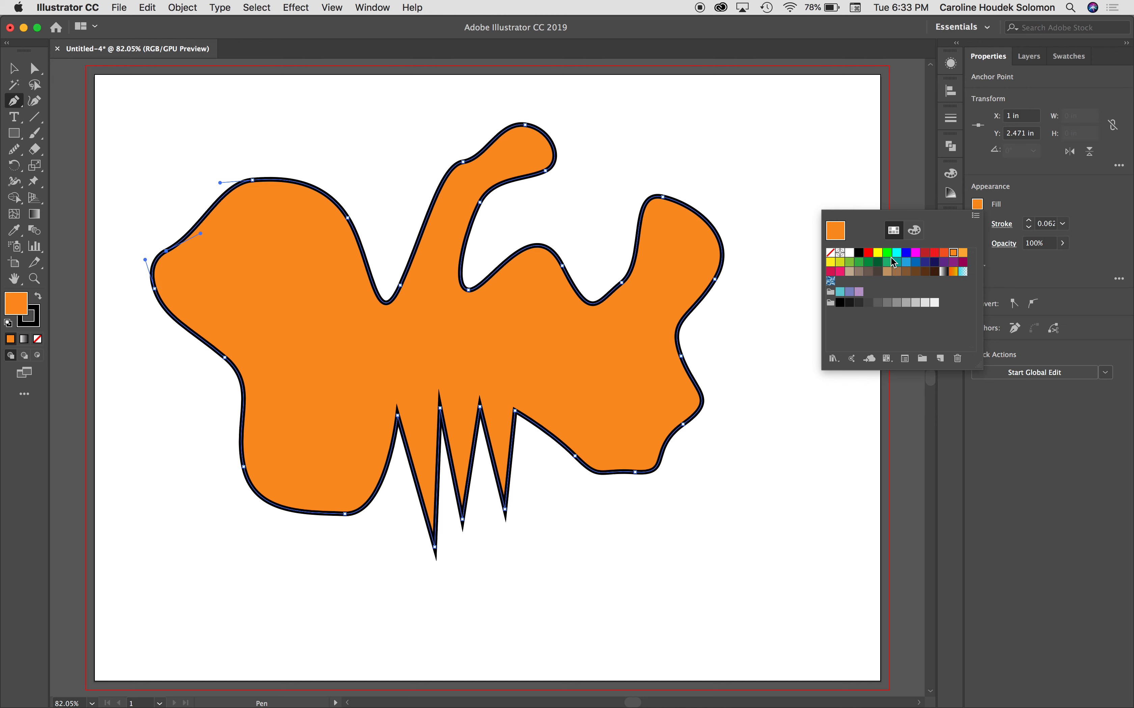
left_click(830, 253)
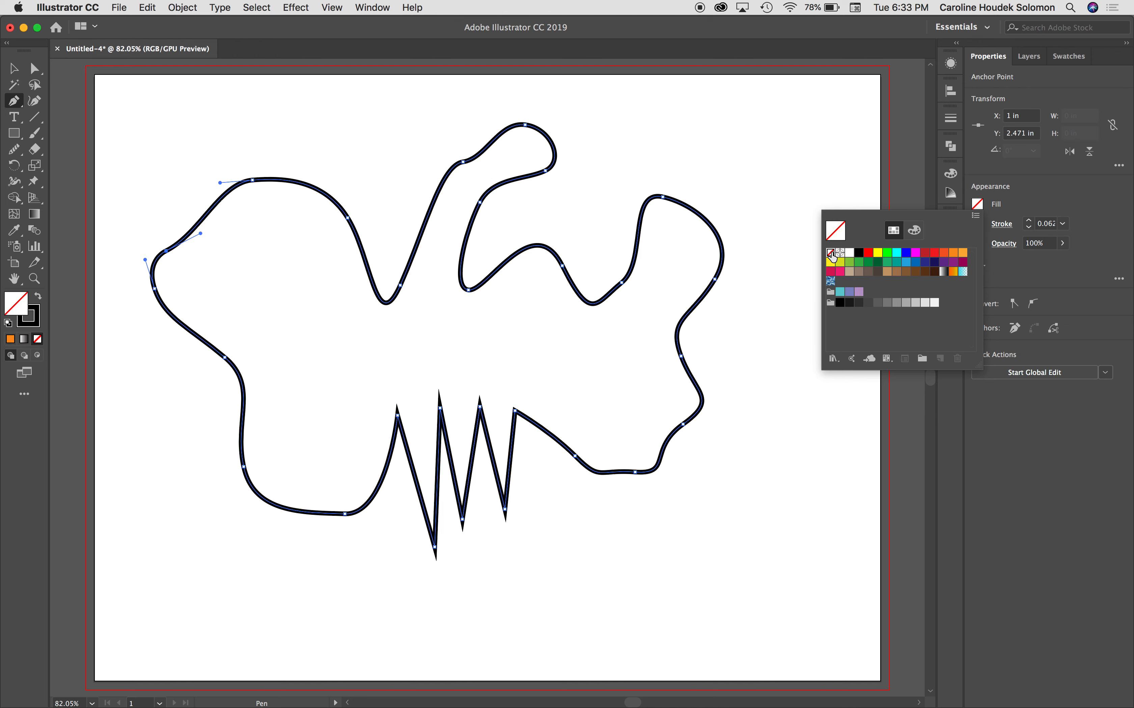
left_click(976, 208)
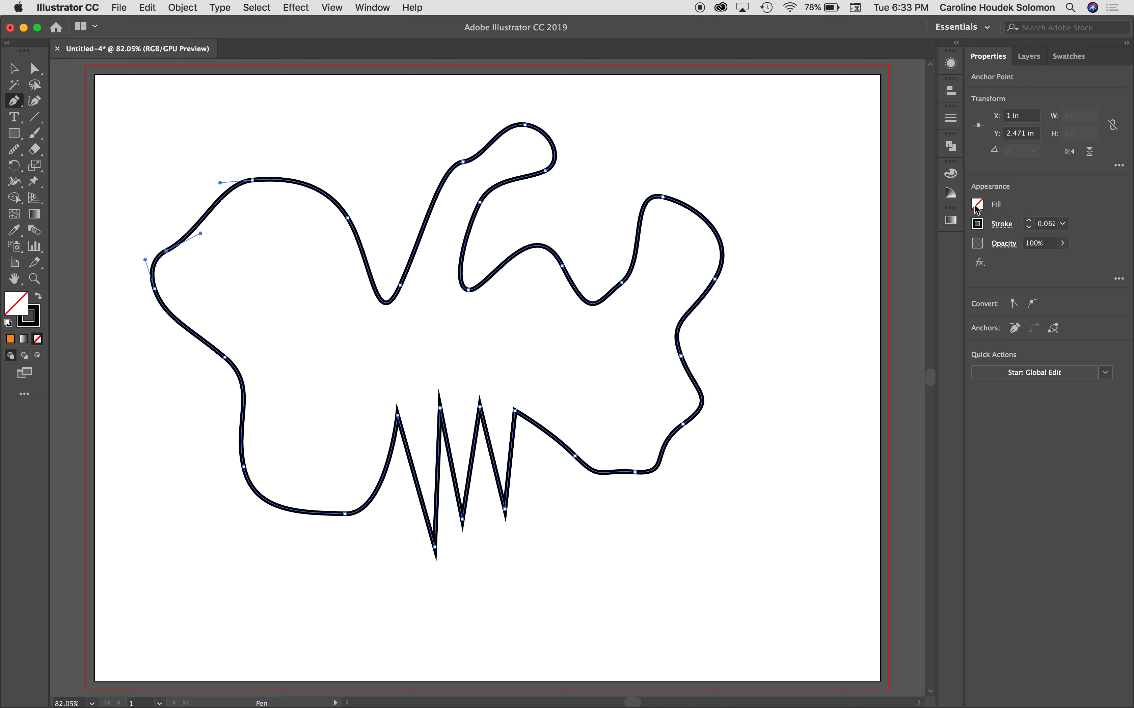
- Undo the fill changes, the stroke weight changes and the path closure, back to the open path with its white fill
key("super+z")
key("super+z")
key("super+z")
key("super+z")
key("super+z")
key("super+z")
key("super+z")
key("super+z")
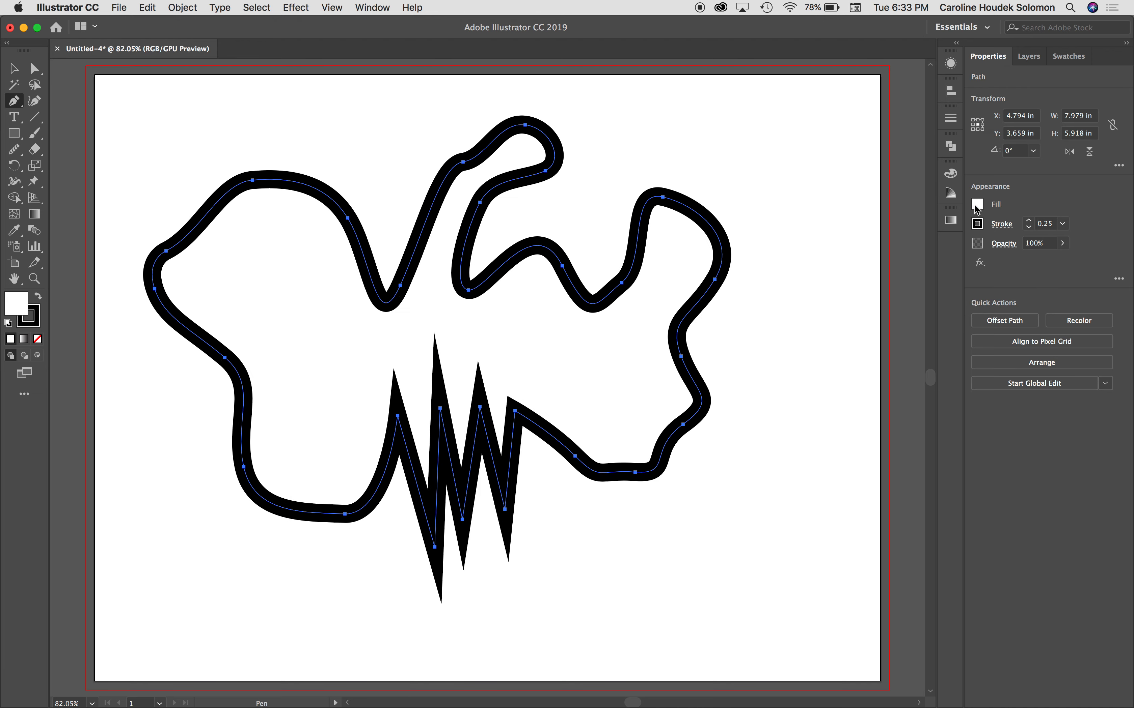
key("super+z")
key("super+z")
key("super+z")
key("super+z")
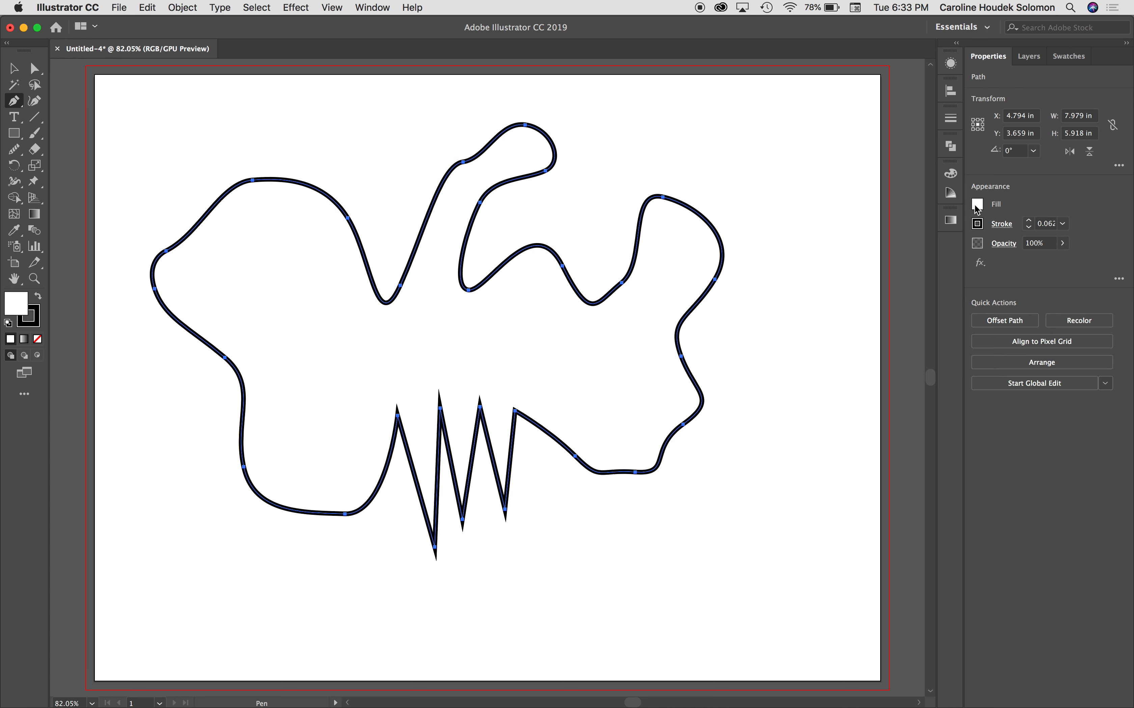
key("super+z")
key("super+z")
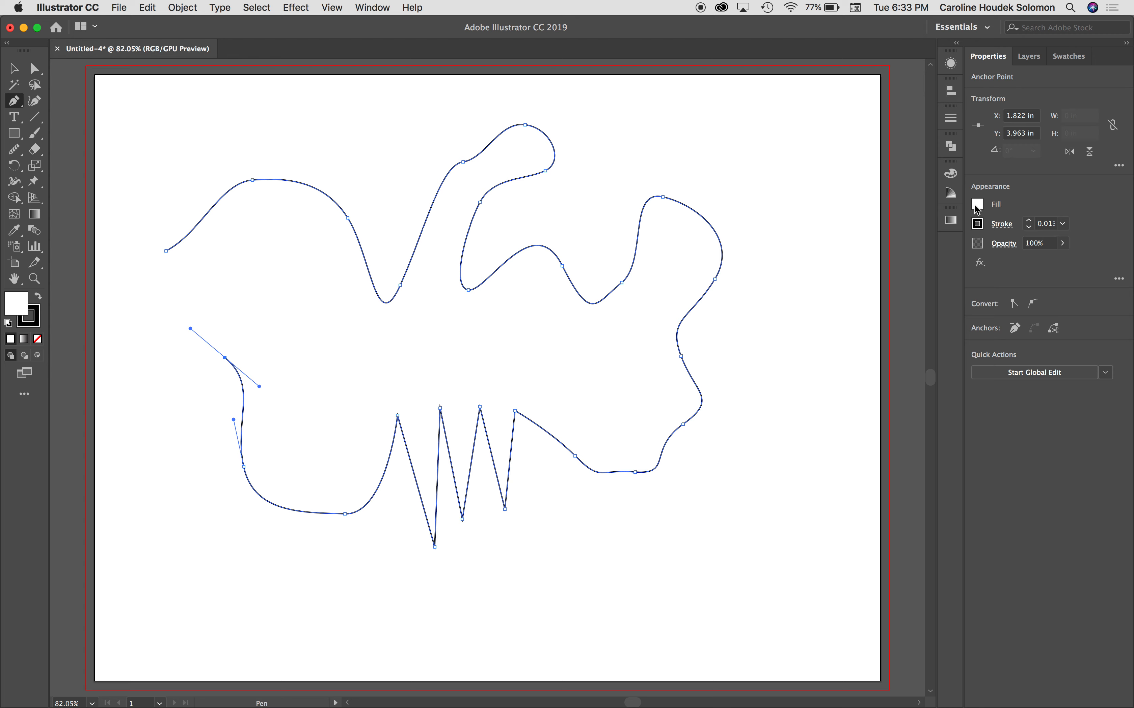
- Fill the open path with orange and set its stroke weight to 0.0625 in
left_click(19, 71)
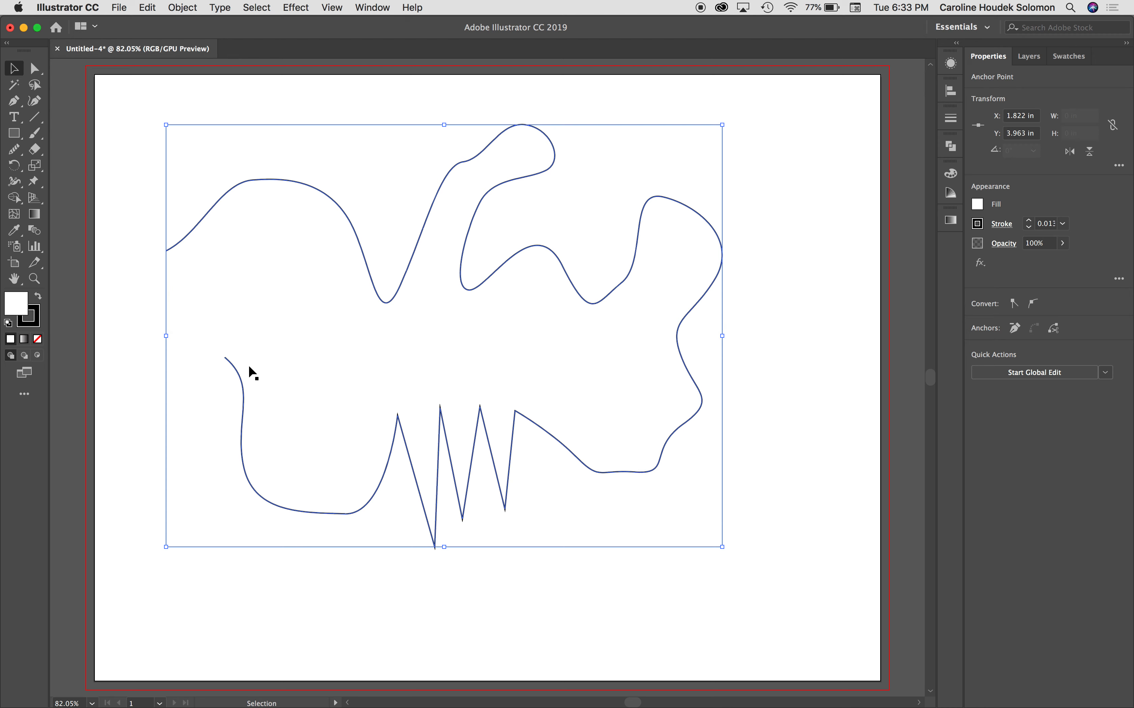
left_click(978, 204)
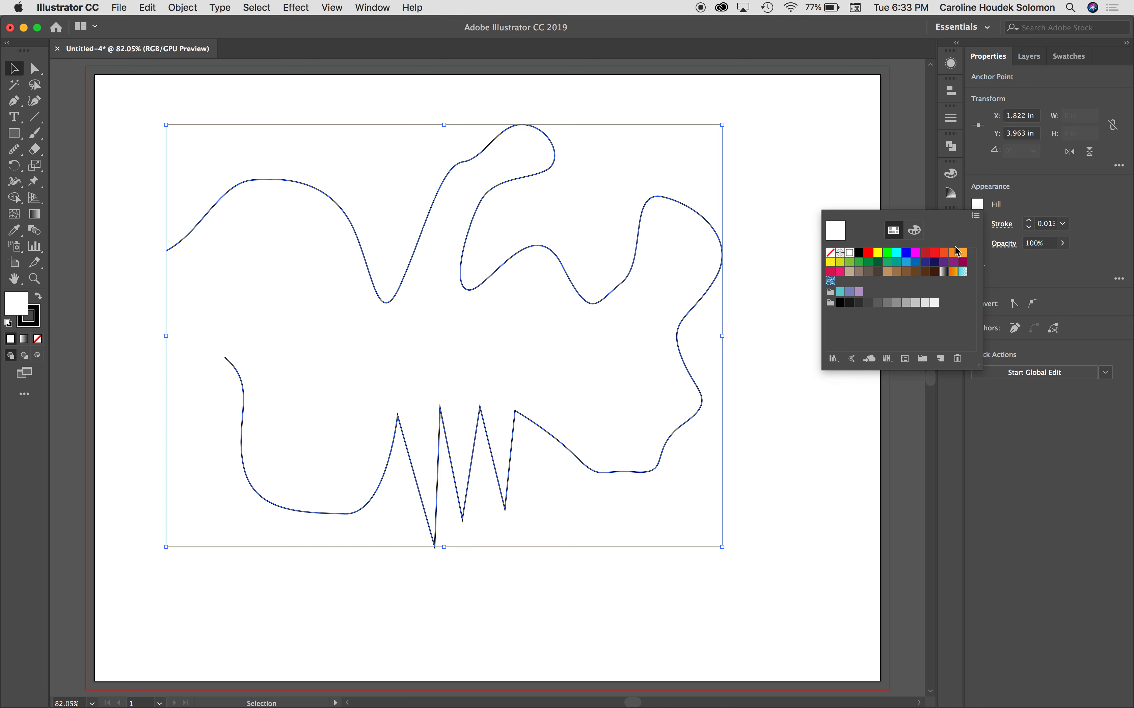
left_click(953, 253)
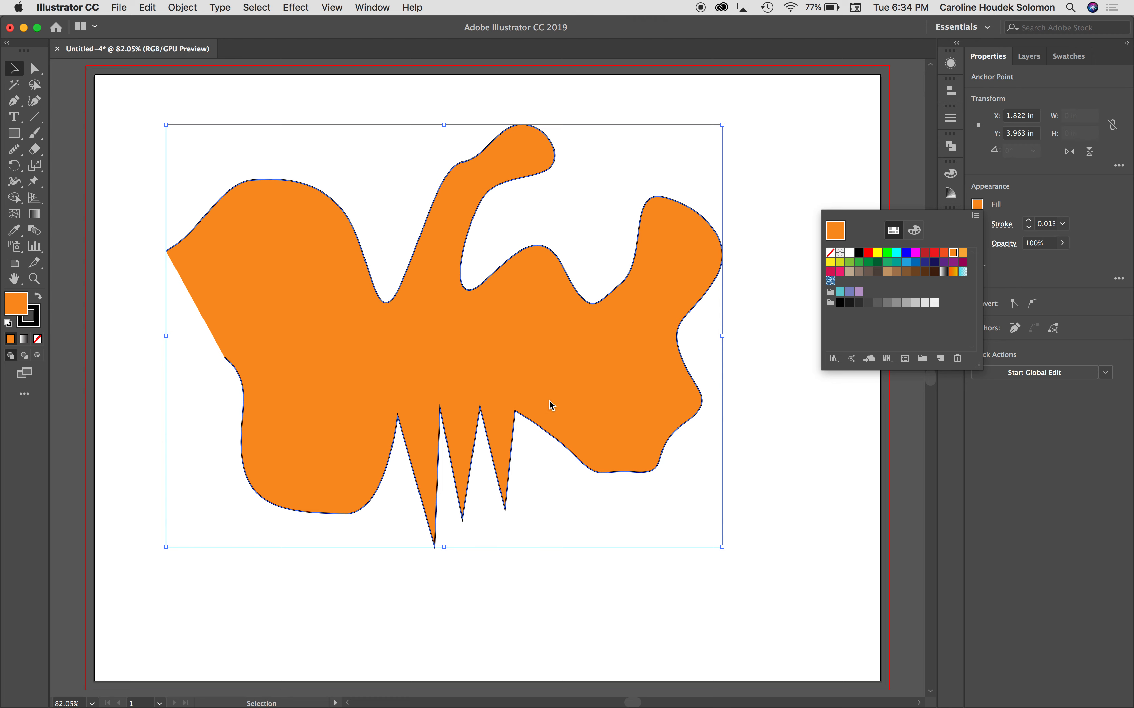
left_click(1063, 223)
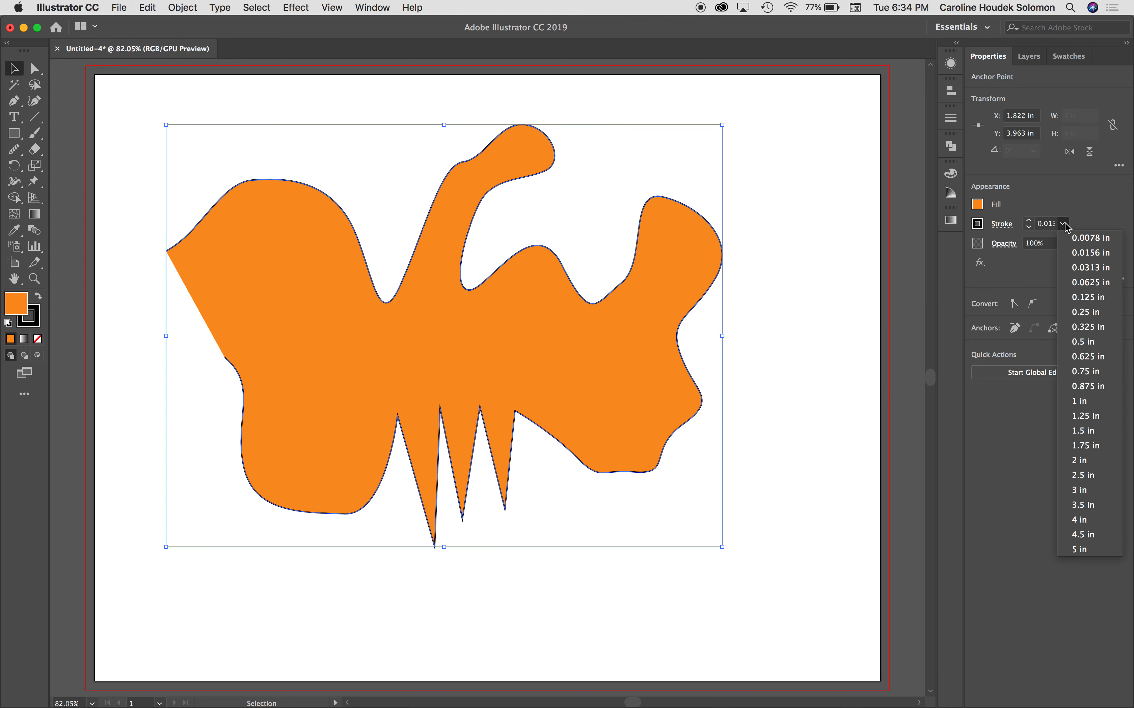
left_click(1089, 283)
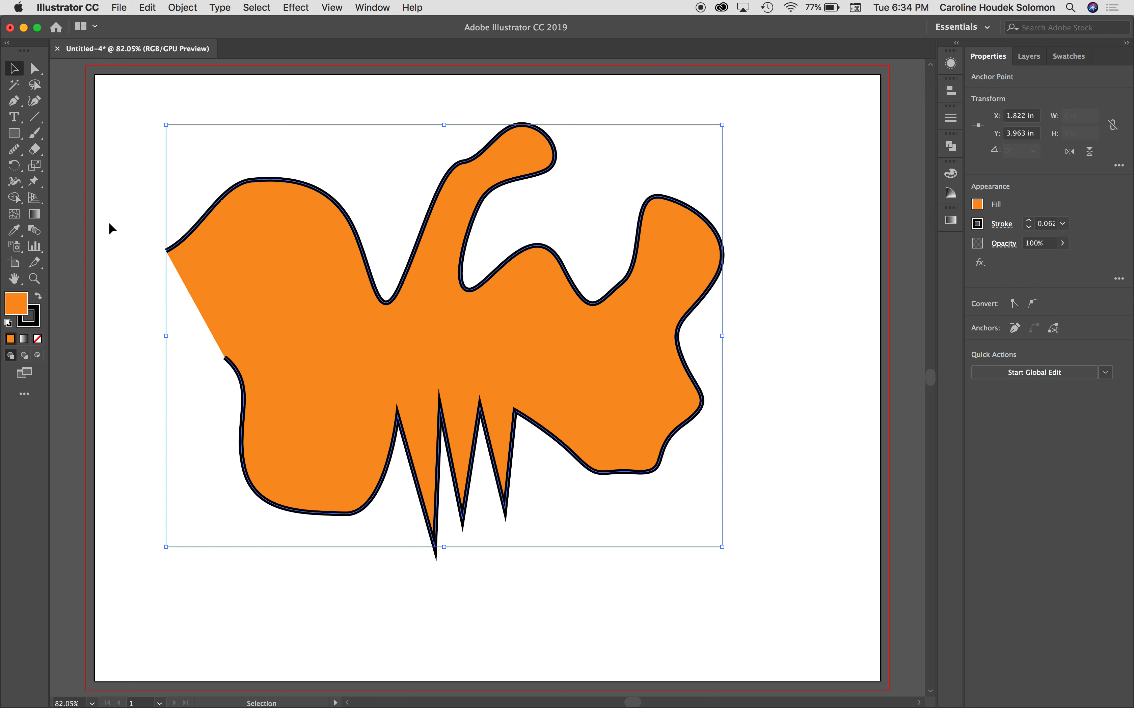
- Continue the open path from its lower-left endpoint with curved Pen segments forming a protruding lobe, and close it at the starting anchor point
left_click(17, 105)
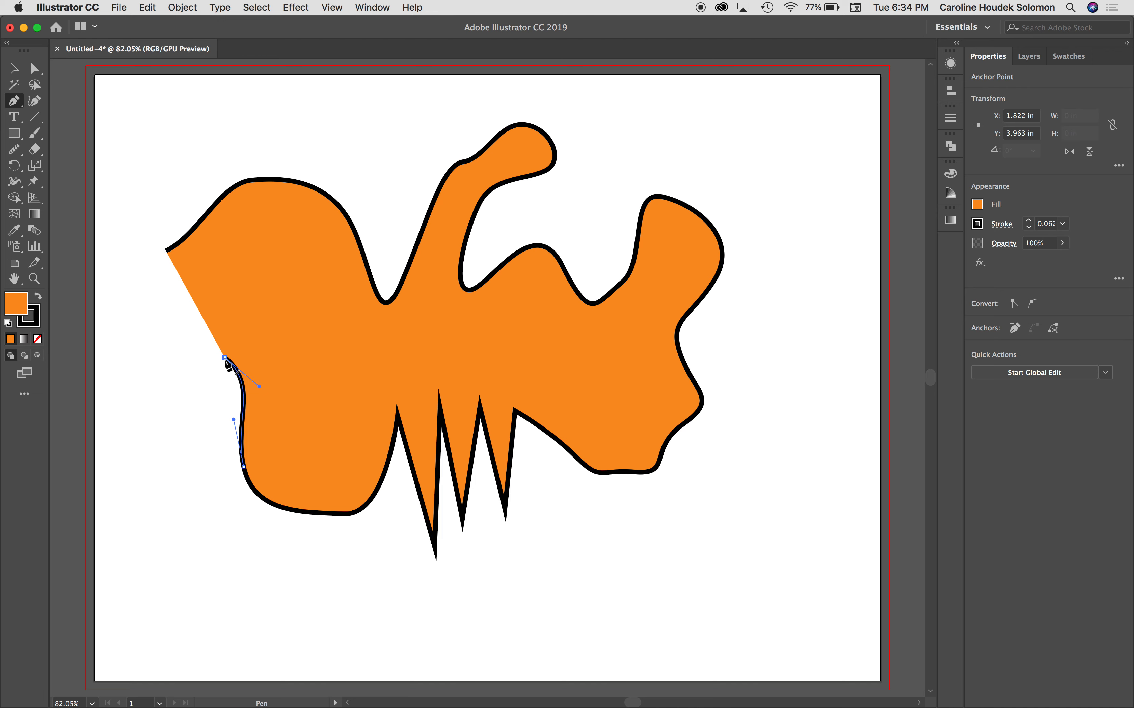
left_click_drag(226, 361, 172, 342)
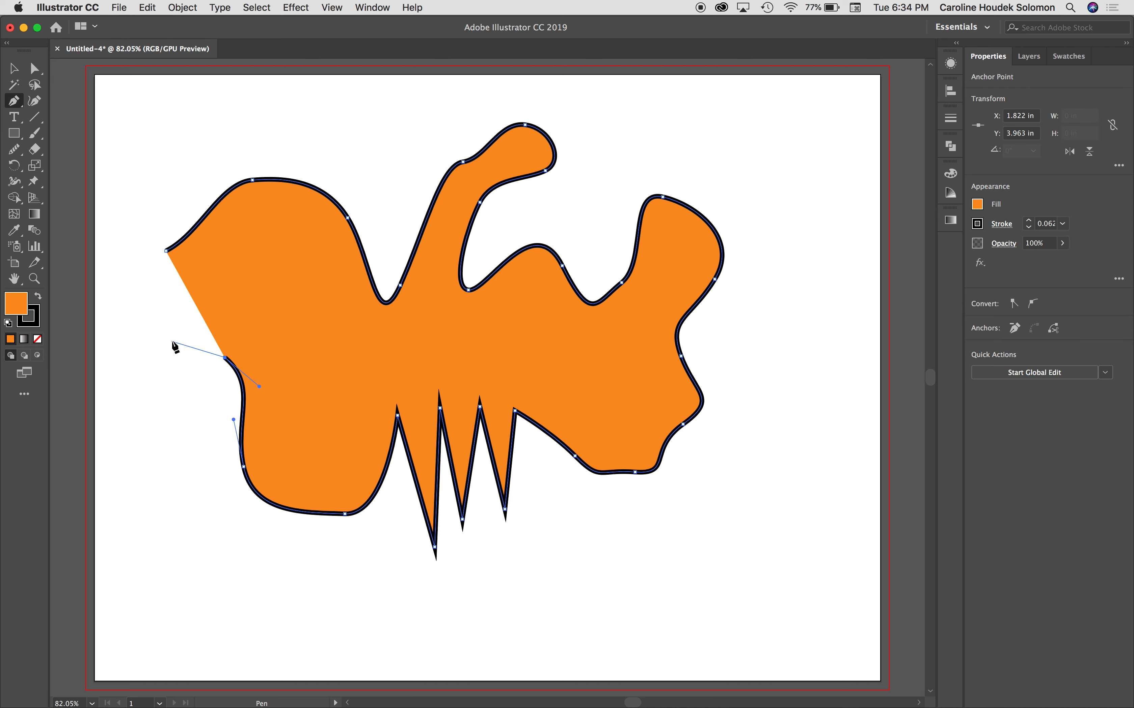
left_click_drag(173, 341, 172, 342)
left_click_drag(178, 339, 237, 265)
left_click(161, 287)
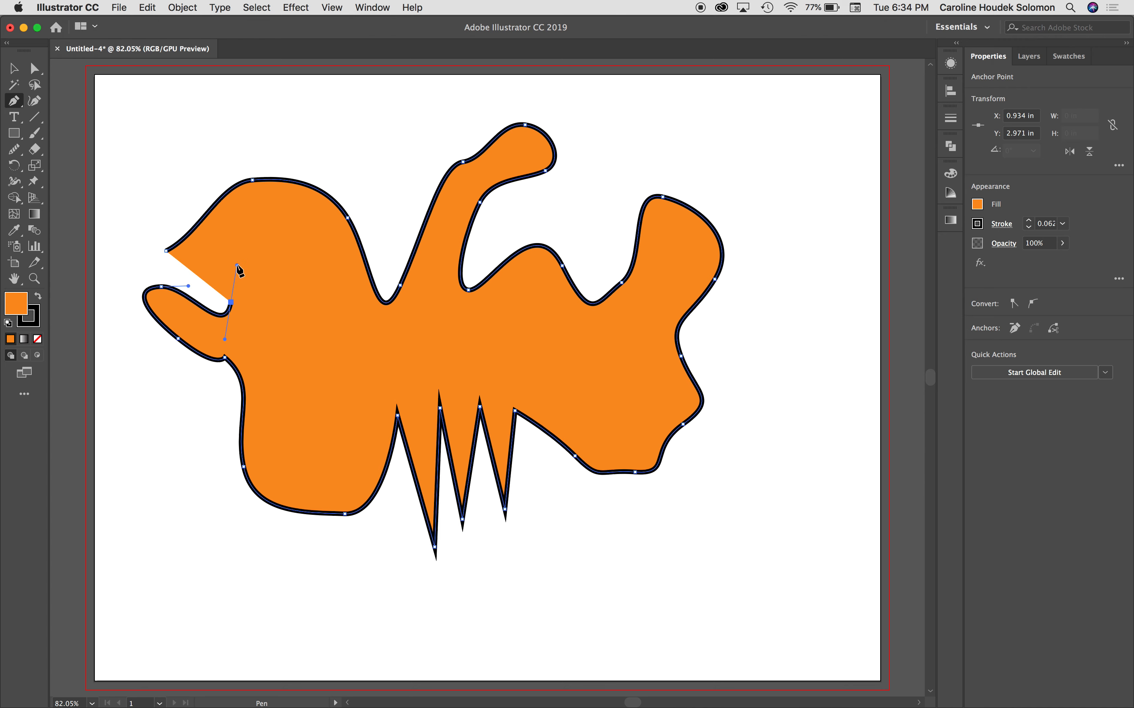
left_click(166, 252)
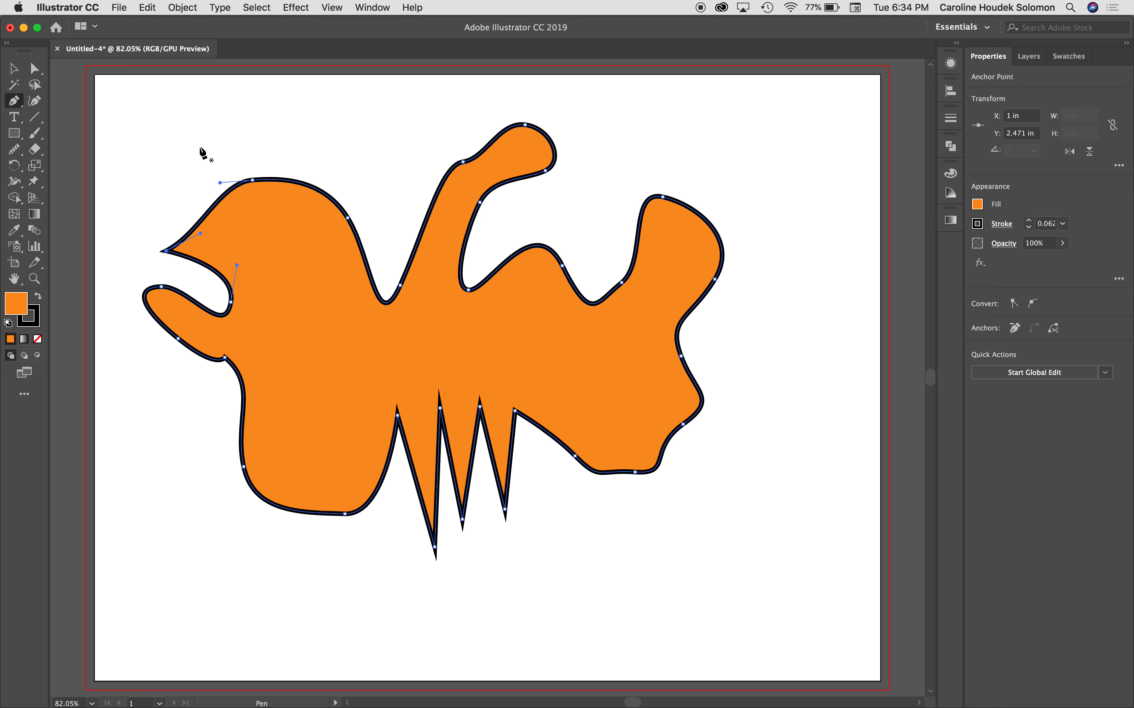
- Select the closed shape and use the Smooth tool along its upper arm and on the pointed tip at the far left
left_click(25, 160)
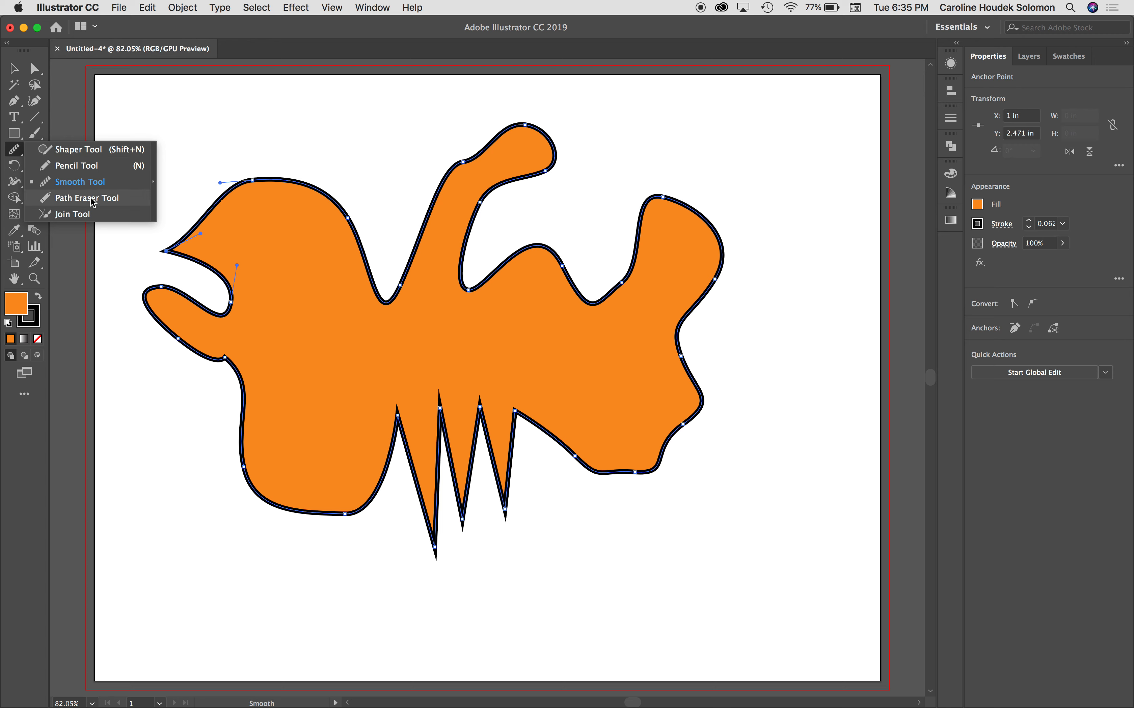
left_click(31, 152)
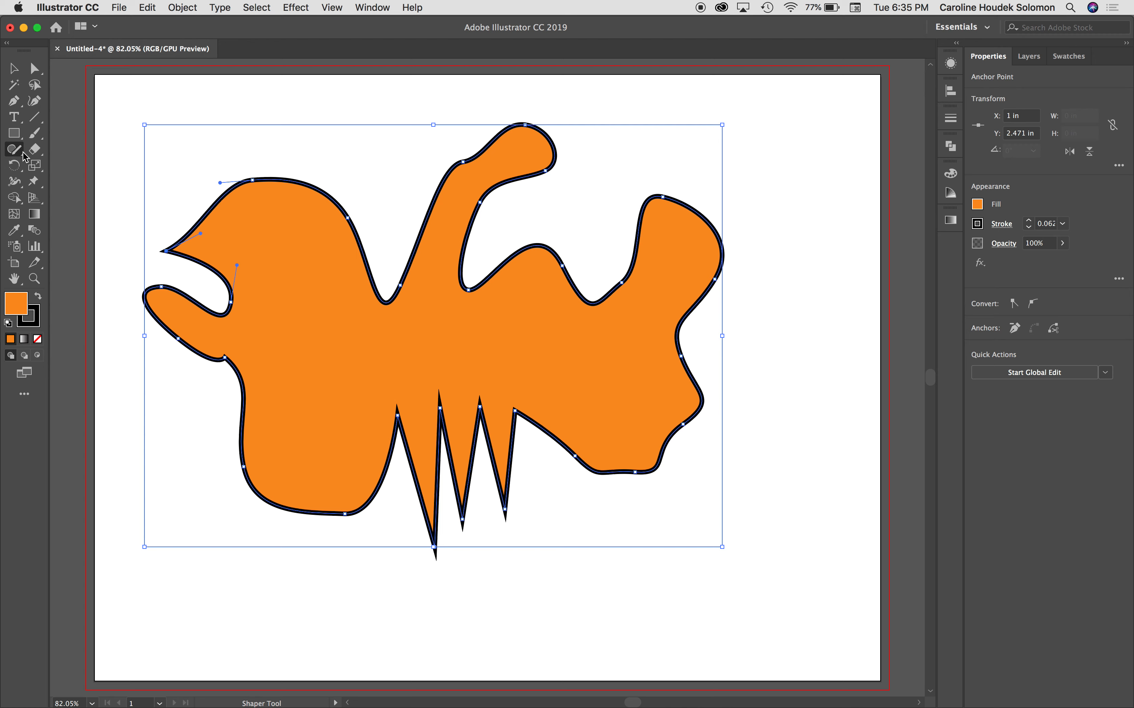
left_click(25, 159)
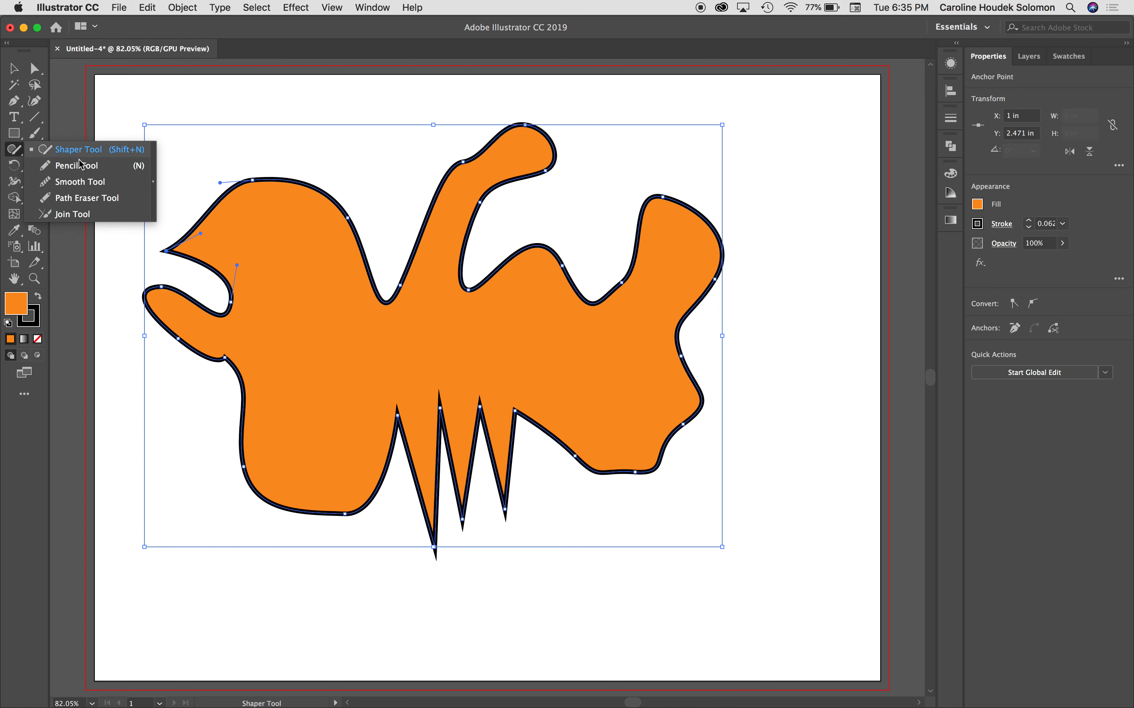
left_click(79, 182)
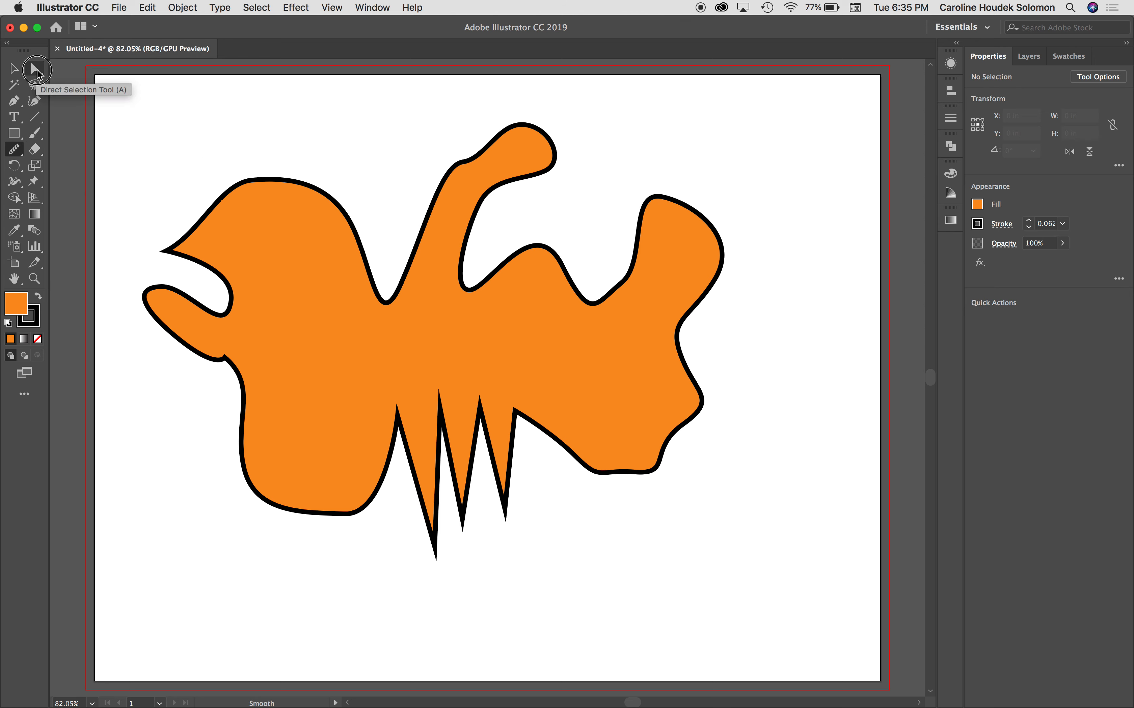
left_click(36, 71)
left_click(292, 252)
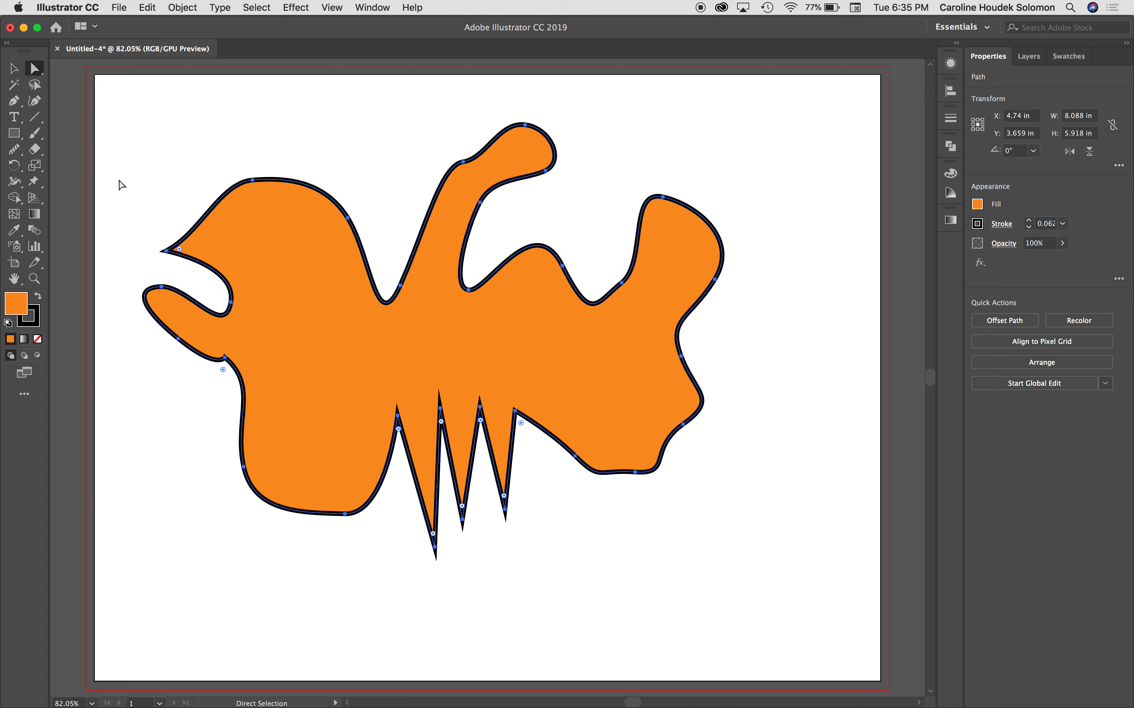
left_click(19, 153)
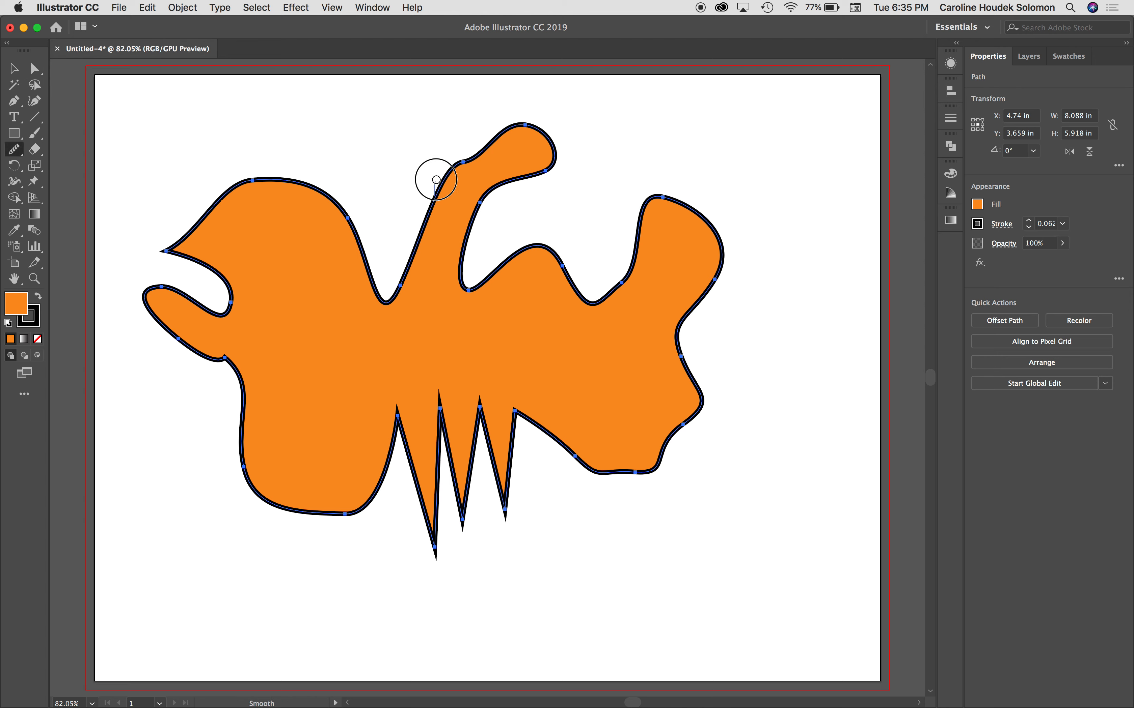
mouse_move(437, 180)
left_mouse_down()
mouse_move(513, 122)
mouse_move(552, 132)
mouse_move(551, 157)
mouse_move(486, 194)
mouse_move(468, 232)
mouse_move(468, 288)
left_mouse_up()
mouse_move(157, 251)
left_mouse_down()
mouse_move(202, 269)
mouse_move(180, 242)
mouse_move(191, 261)
mouse_move(156, 251)
mouse_move(185, 225)
left_mouse_up()
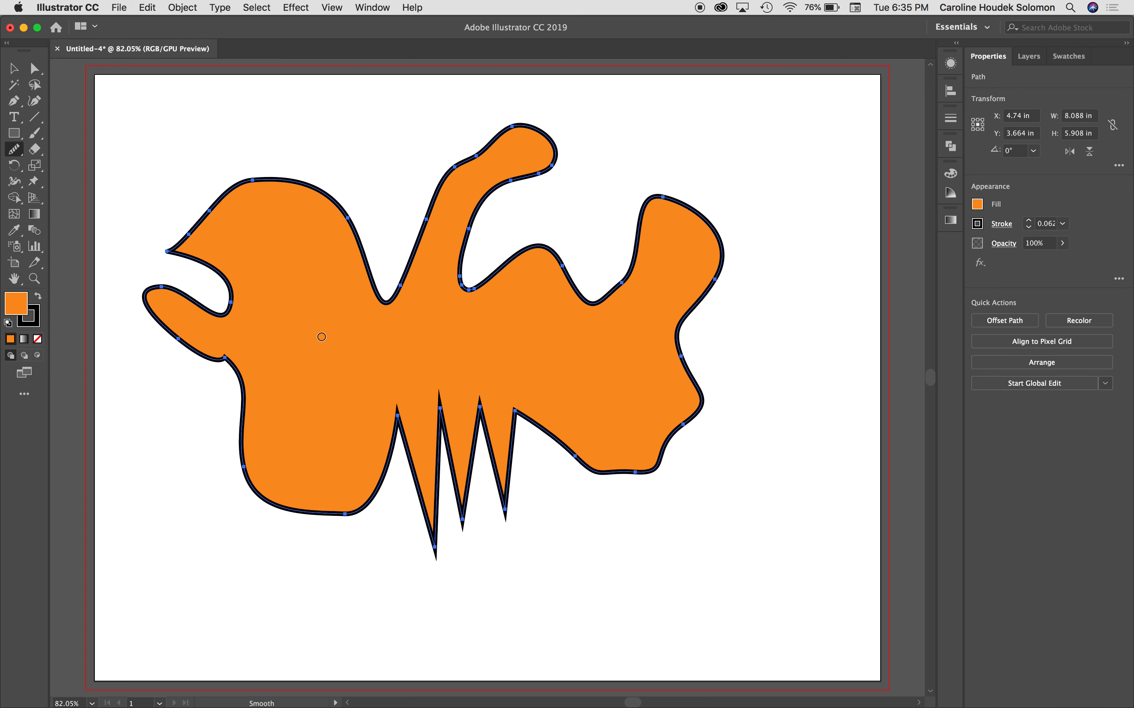
- Smooth the corner beneath the left lobe and the wavy lower-right edge of the shape
mouse_move(203, 358)
left_mouse_down()
mouse_move(245, 392)
mouse_move(199, 345)
mouse_move(227, 359)
mouse_move(241, 389)
left_mouse_up()
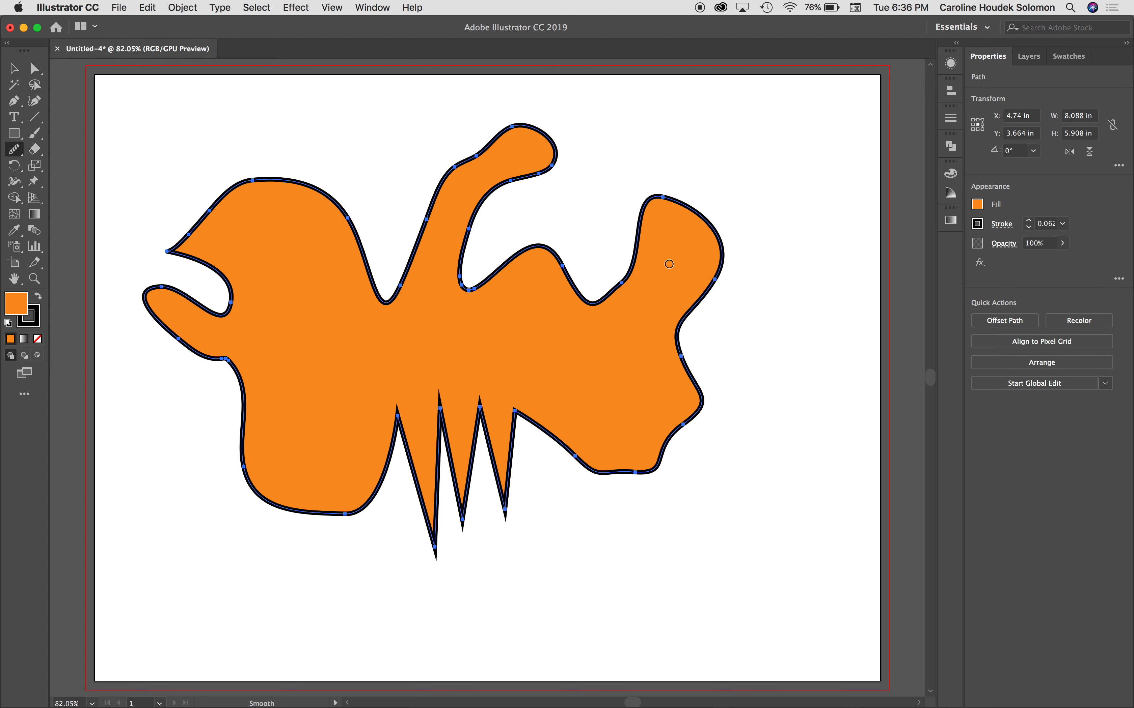
mouse_move(687, 314)
left_mouse_down()
mouse_move(698, 394)
mouse_move(659, 445)
left_mouse_up()
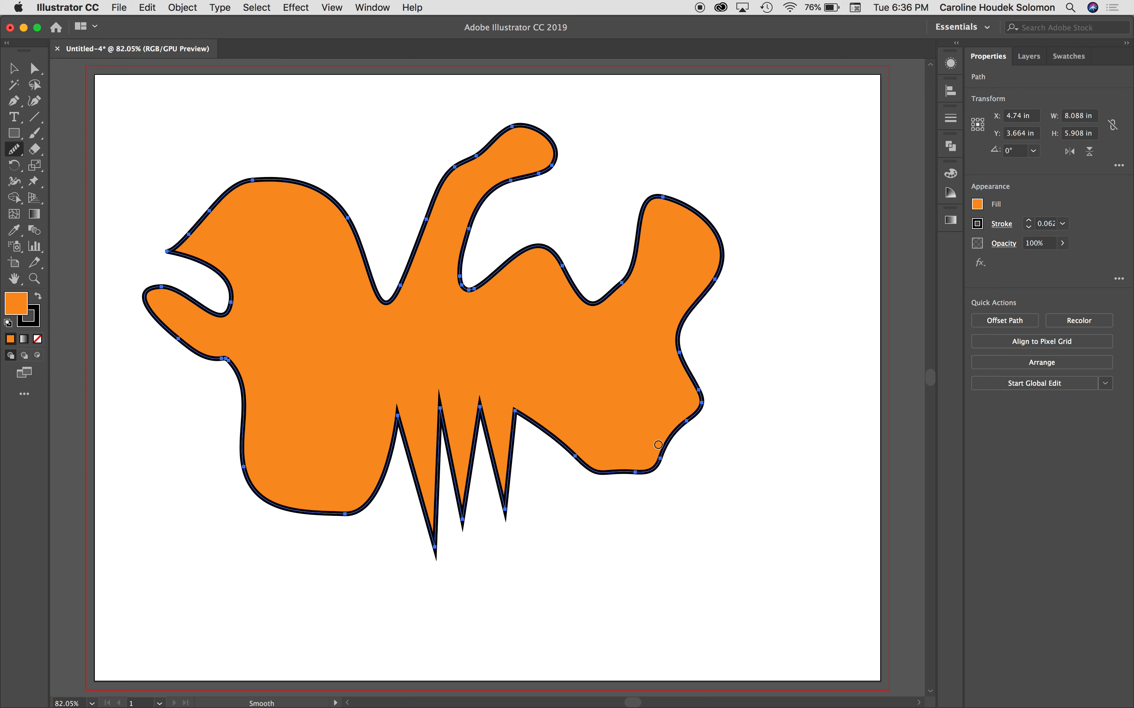
mouse_move(662, 444)
left_mouse_down()
mouse_move(694, 415)
mouse_move(689, 362)
left_mouse_up()
- Add several anchor points along the shape's upper-left curve and down its slope with the Add Anchor Point tool
left_click(20, 110)
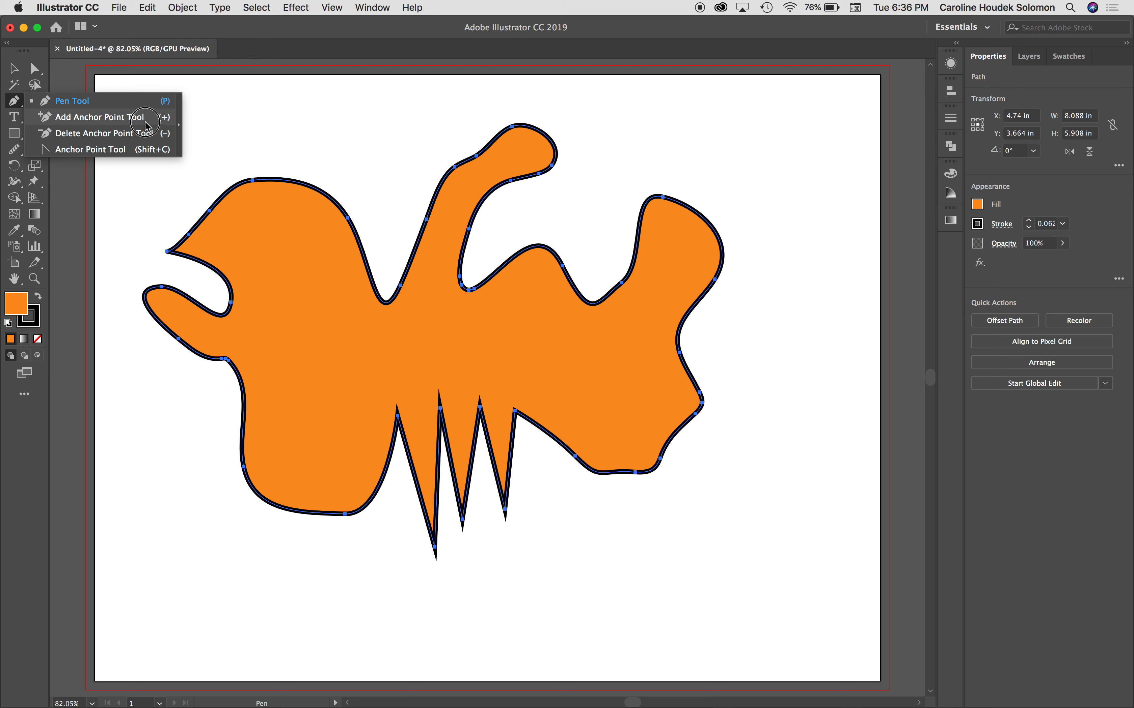
left_click(147, 134)
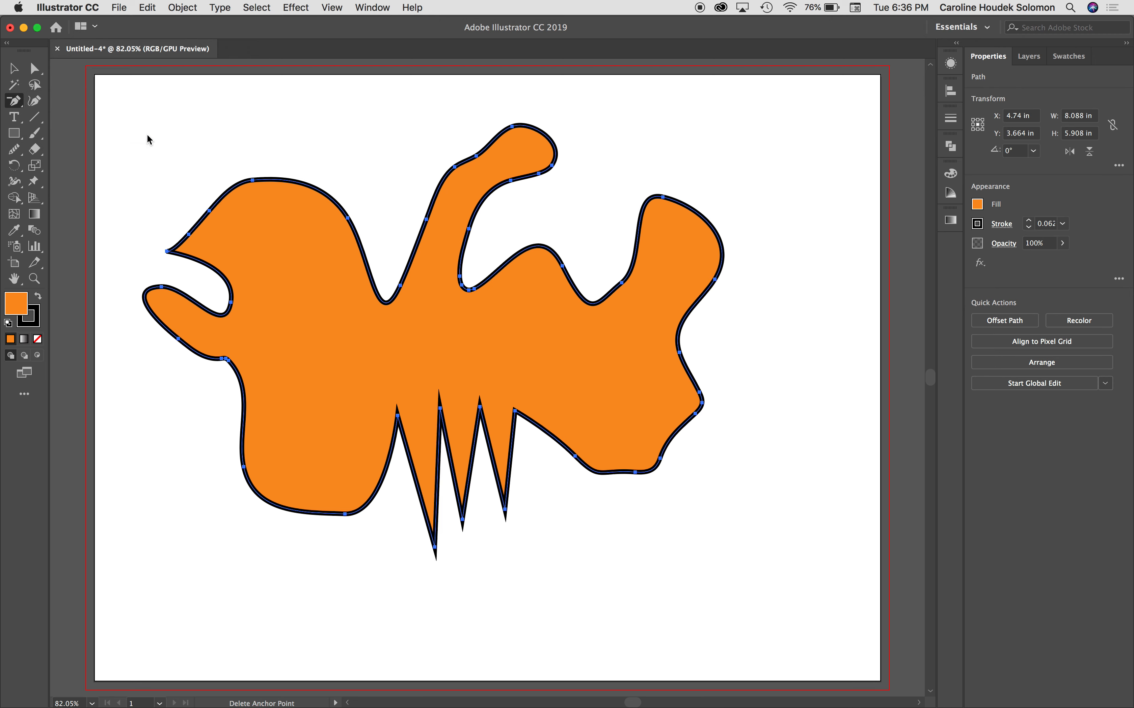
left_click(24, 109)
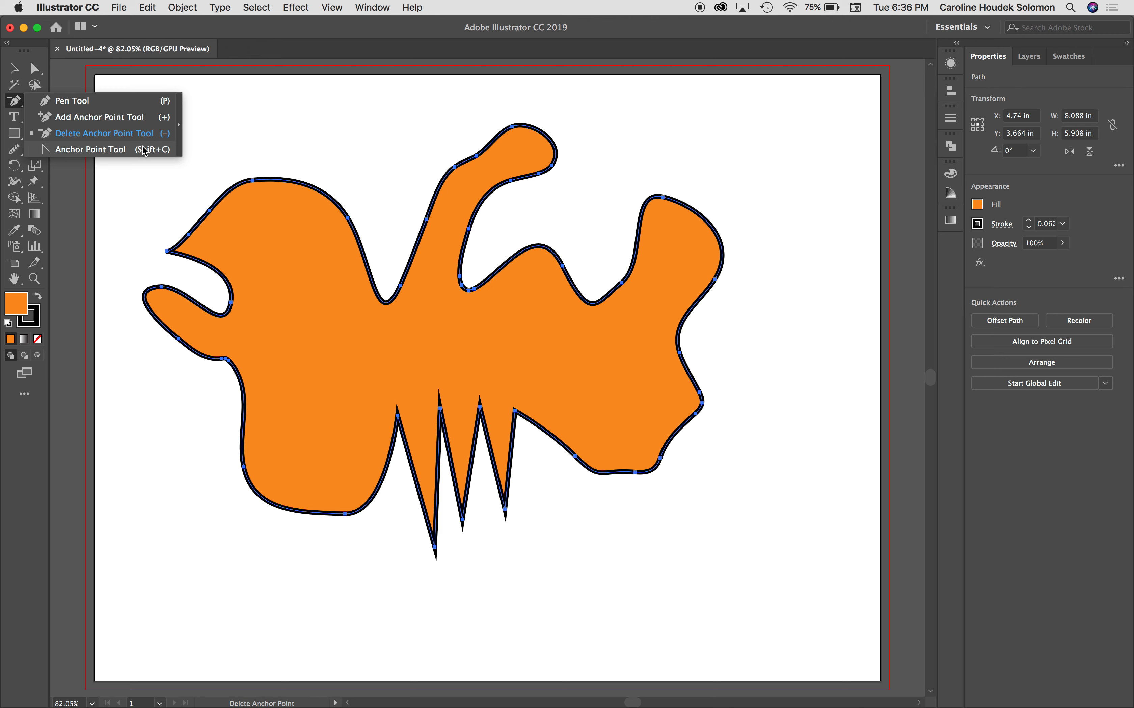
left_click(139, 117)
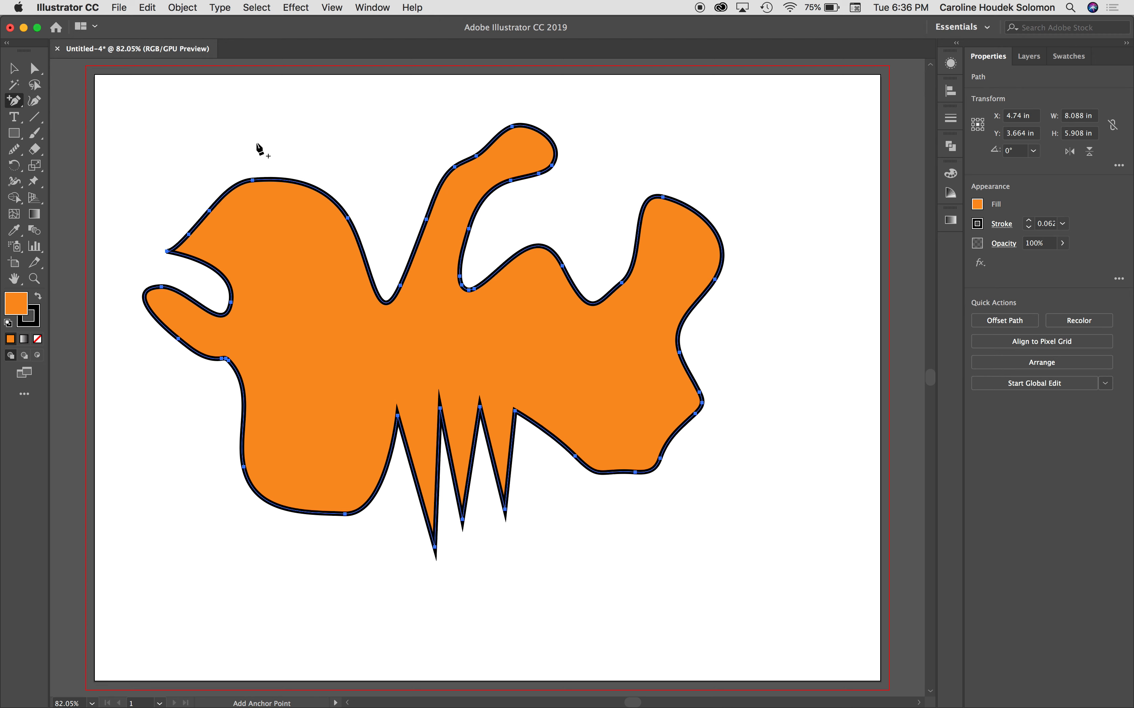
left_click(274, 182)
left_click(307, 186)
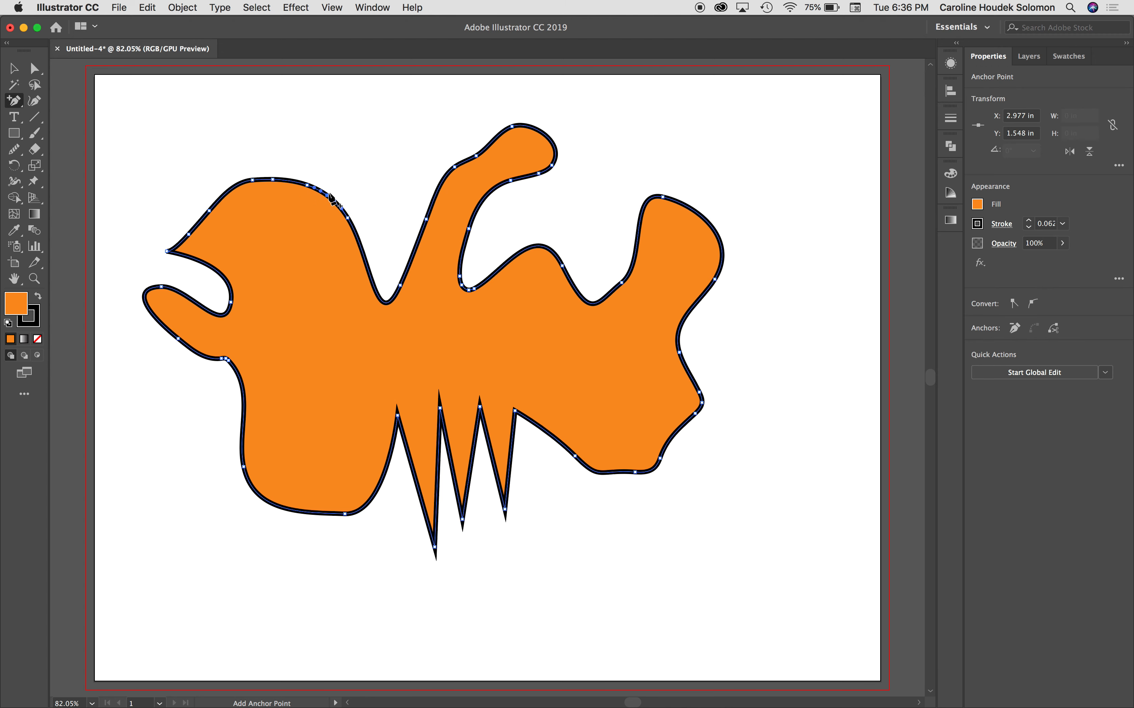
left_click(343, 211)
left_click(361, 224)
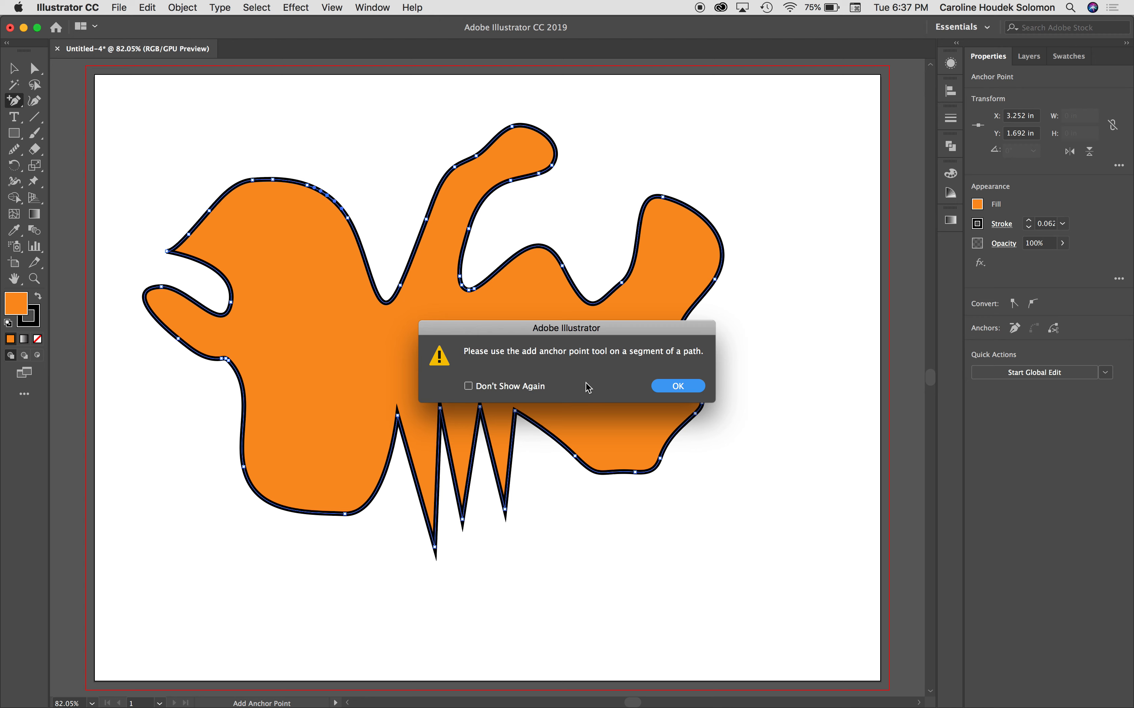
left_click(680, 387)
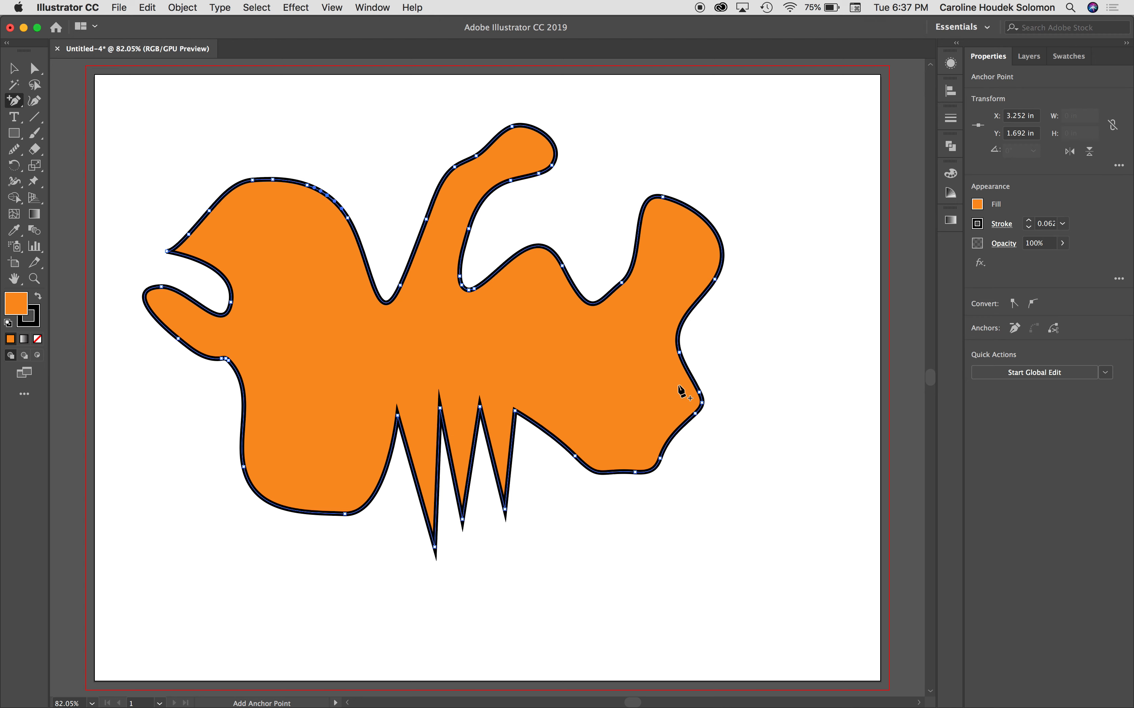
left_click(368, 270)
- Reshape the upper-left curve and the end of the upper arm by moving anchor points and direction handles with Direct Selection
key("a")
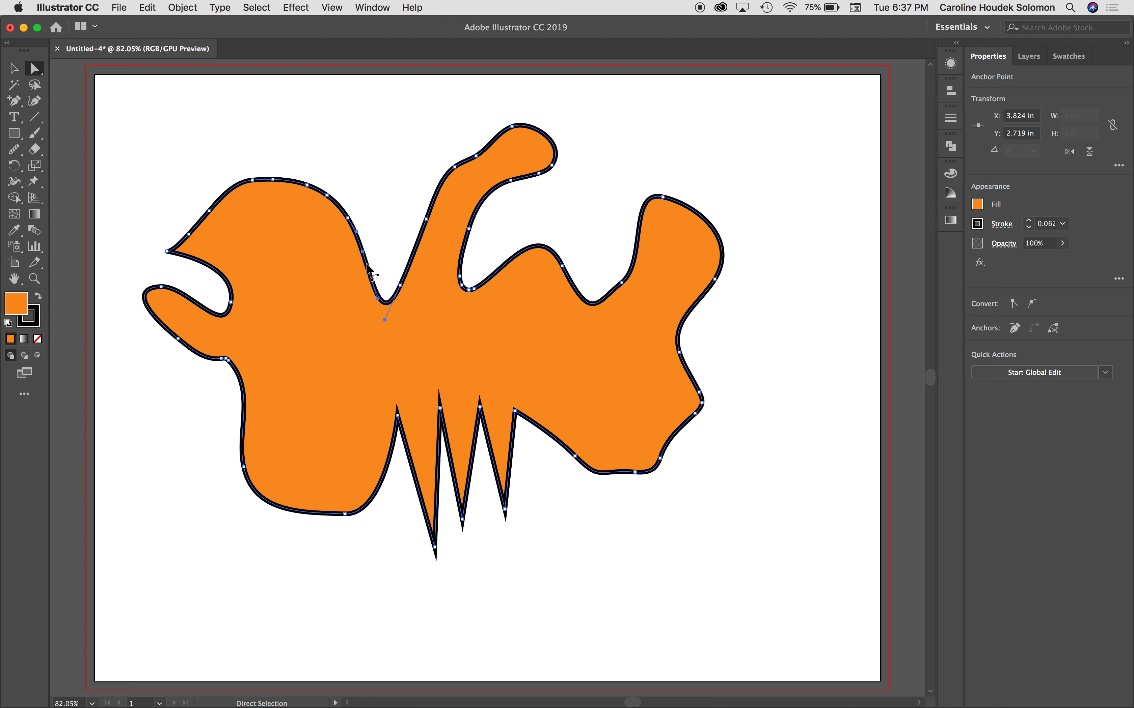
left_click_drag(363, 252, 392, 198)
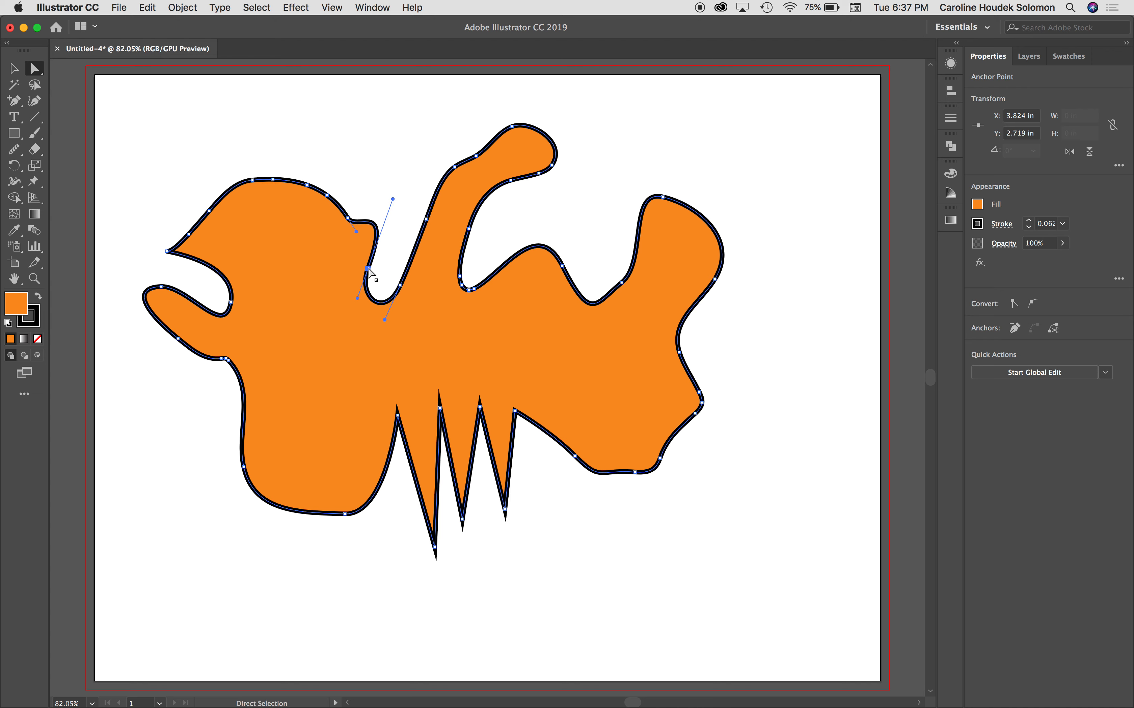
left_click_drag(368, 268, 300, 164)
left_click(301, 181)
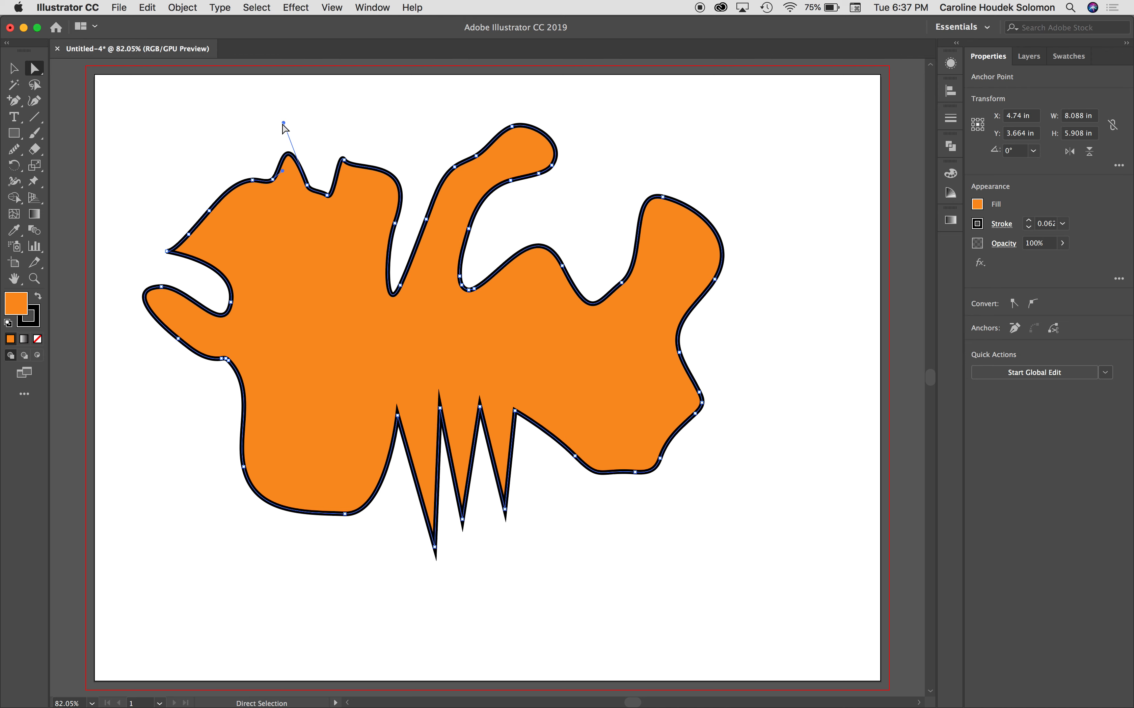
left_click_drag(282, 122, 303, 151)
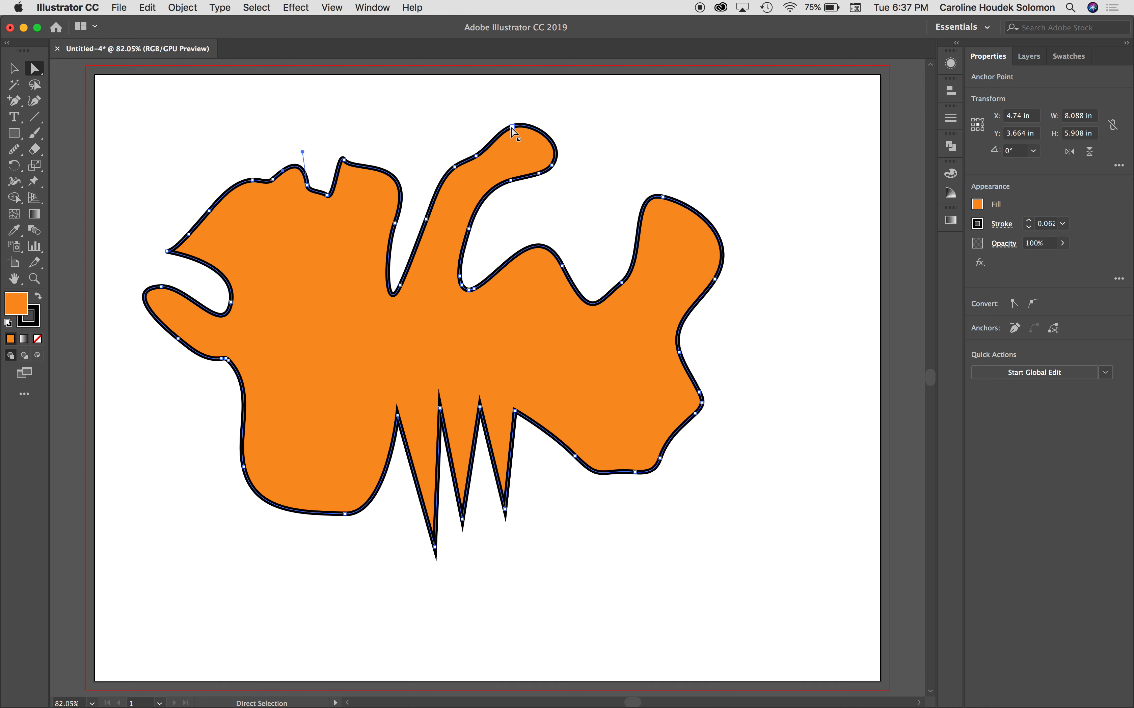
left_click_drag(515, 127, 513, 168)
mouse_move(527, 148)
left_mouse_down()
mouse_move(521, 162)
mouse_move(511, 153)
left_mouse_up()
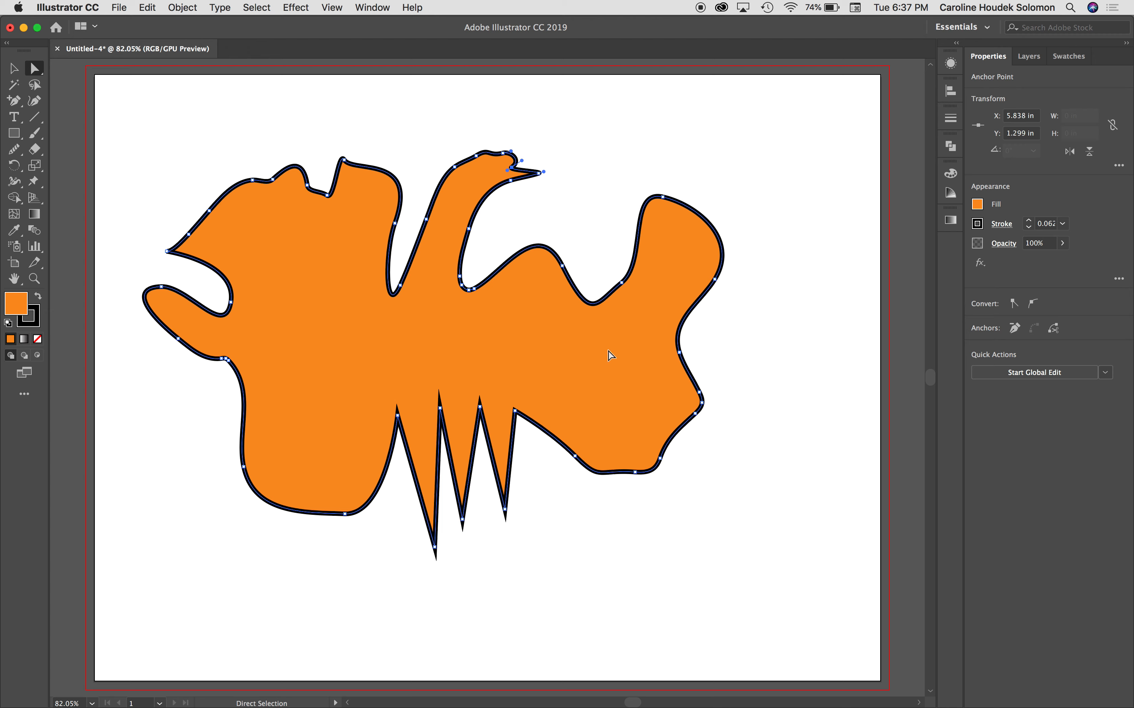
- Delete the anchor points at the end of the upper arm and the peak anchor on the upper-left bump
left_click_drag(14, 101, 65, 134)
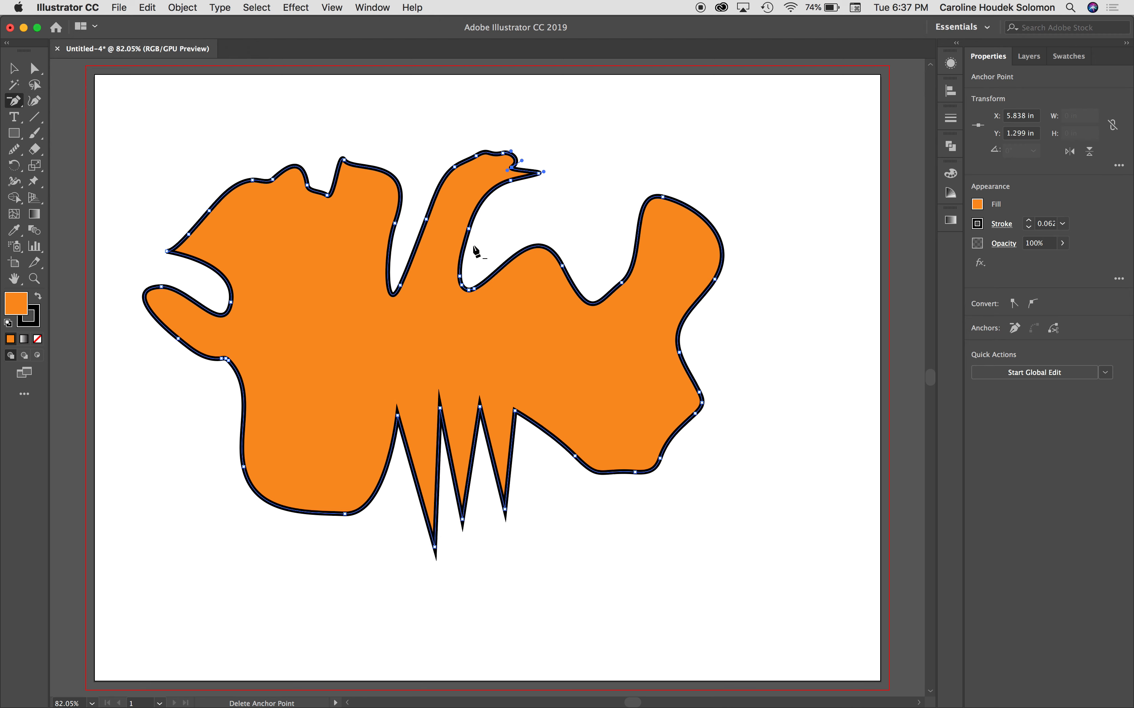
left_click(511, 168)
left_click(538, 173)
left_click(503, 152)
left_click(512, 180)
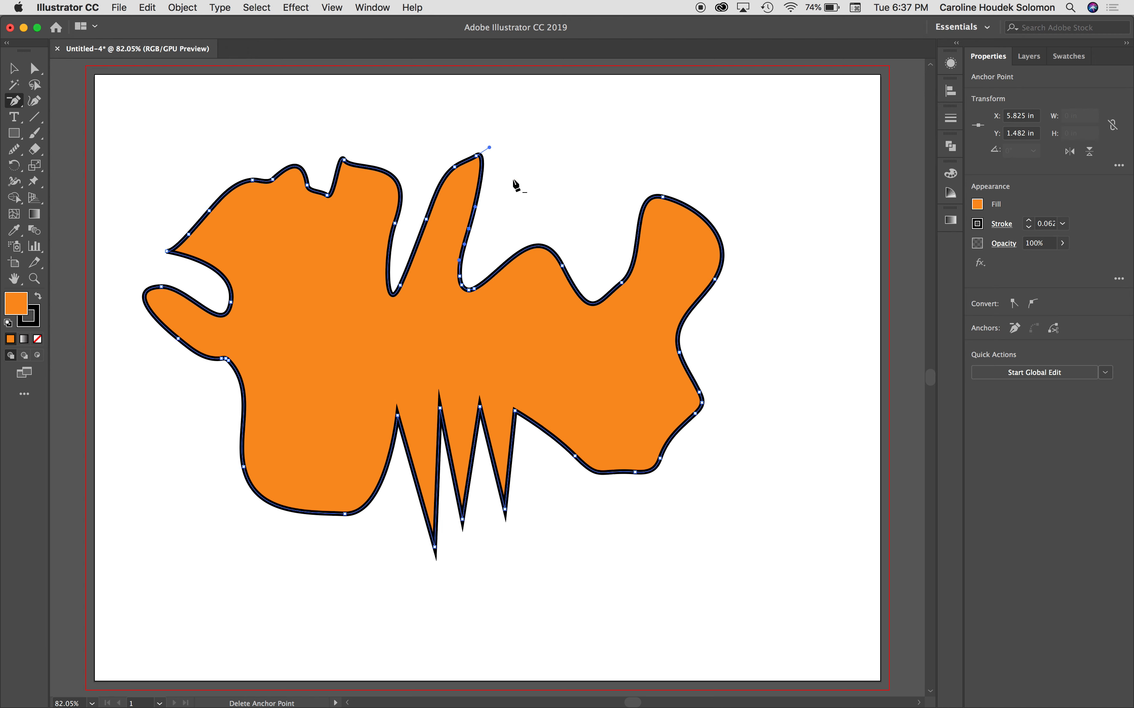
left_click(476, 155)
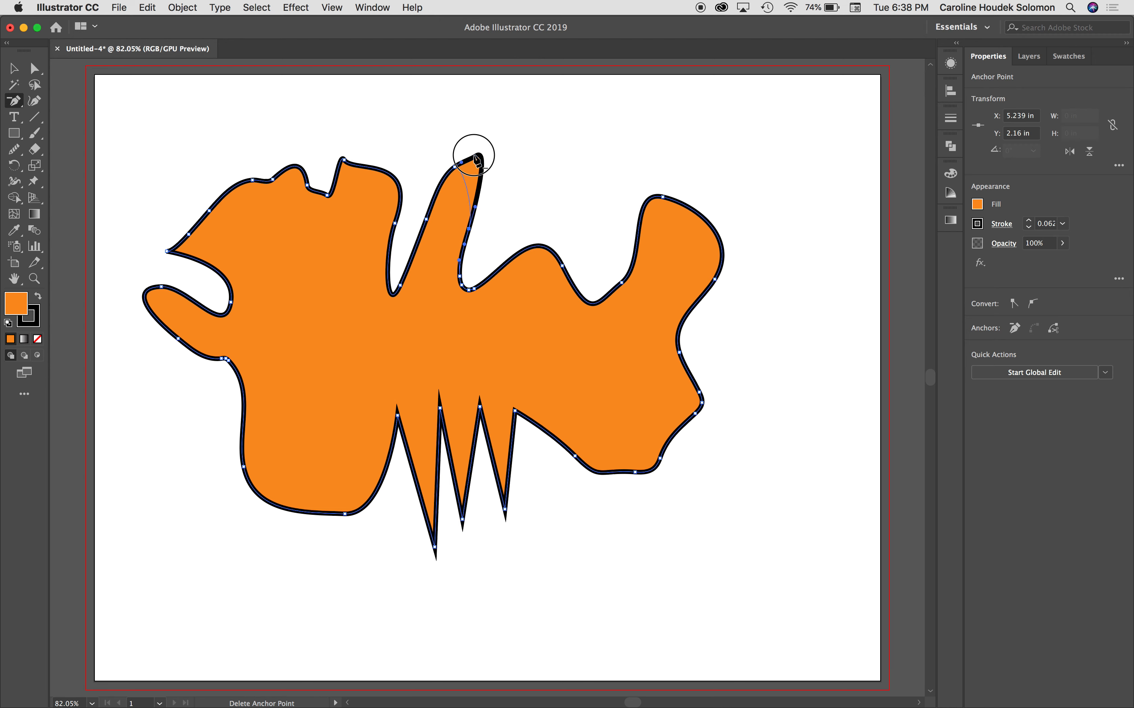
left_click(454, 167)
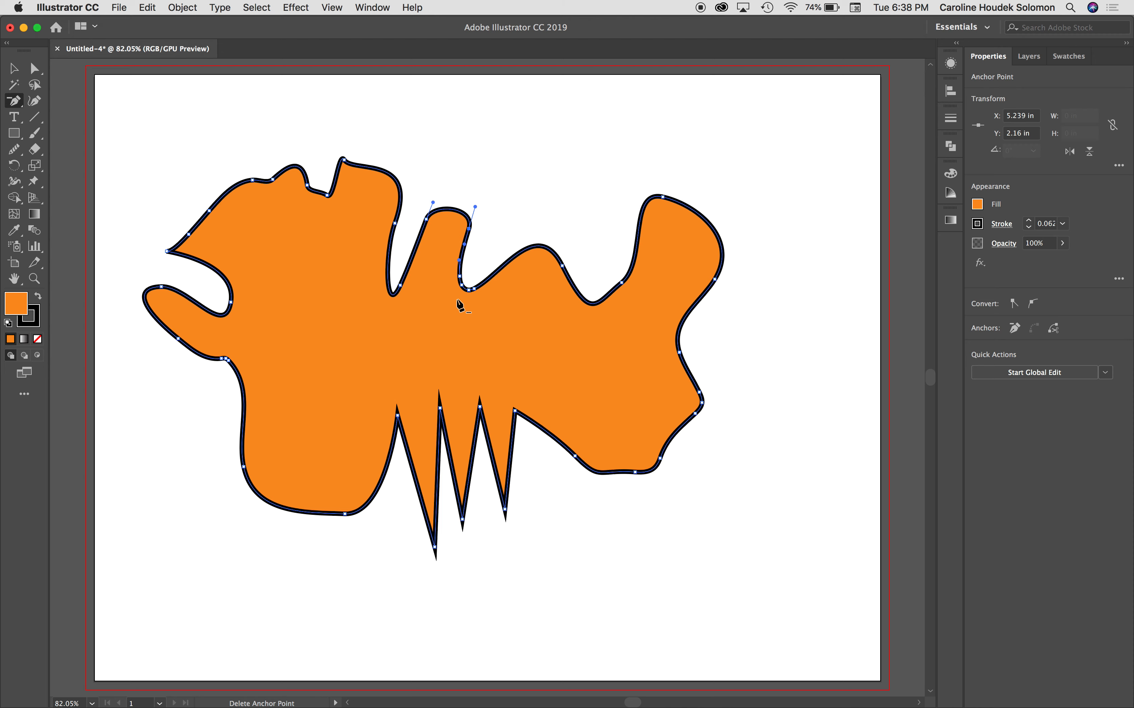
left_click(344, 160)
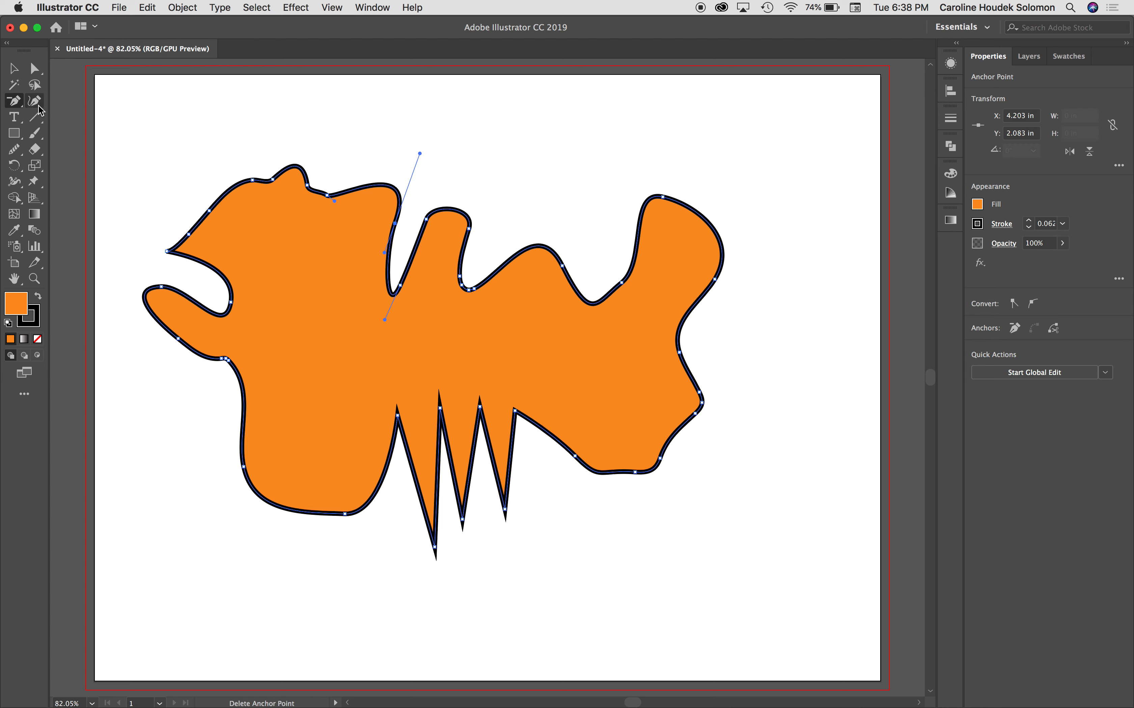
- Use the Anchor Point tool to redirect the handle and pull new handles from the anchor in the dip of the upper-left edge
left_click(19, 106)
left_click_drag(19, 110, 95, 150)
left_click_drag(333, 203, 362, 217)
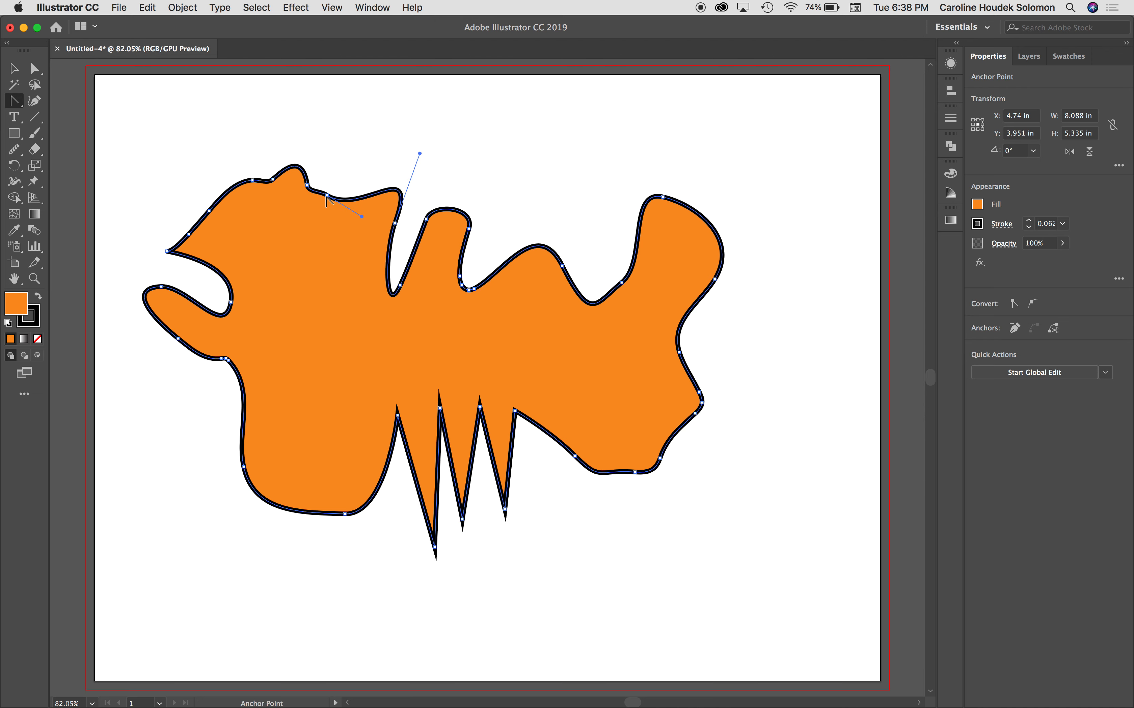
left_click_drag(328, 199, 294, 202)
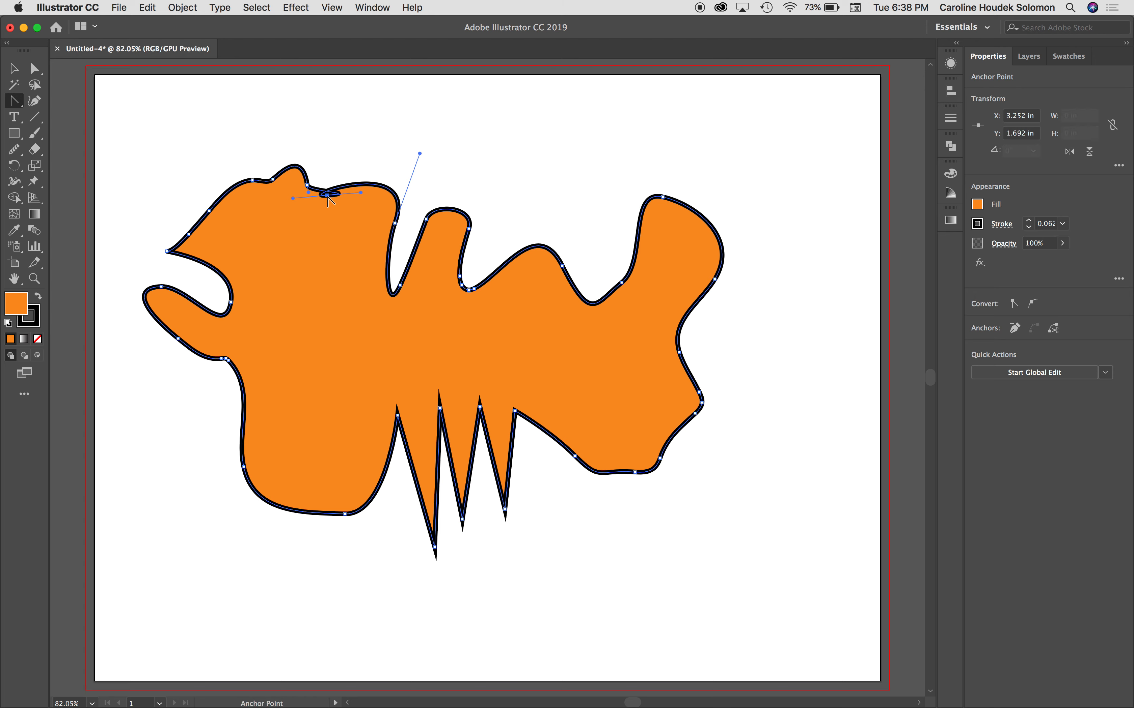
- Move the anchor in the upper-left dip lower with Direct Selection and re-pull its handles with the Anchor Point tool into a smooth valley
left_click(34, 68)
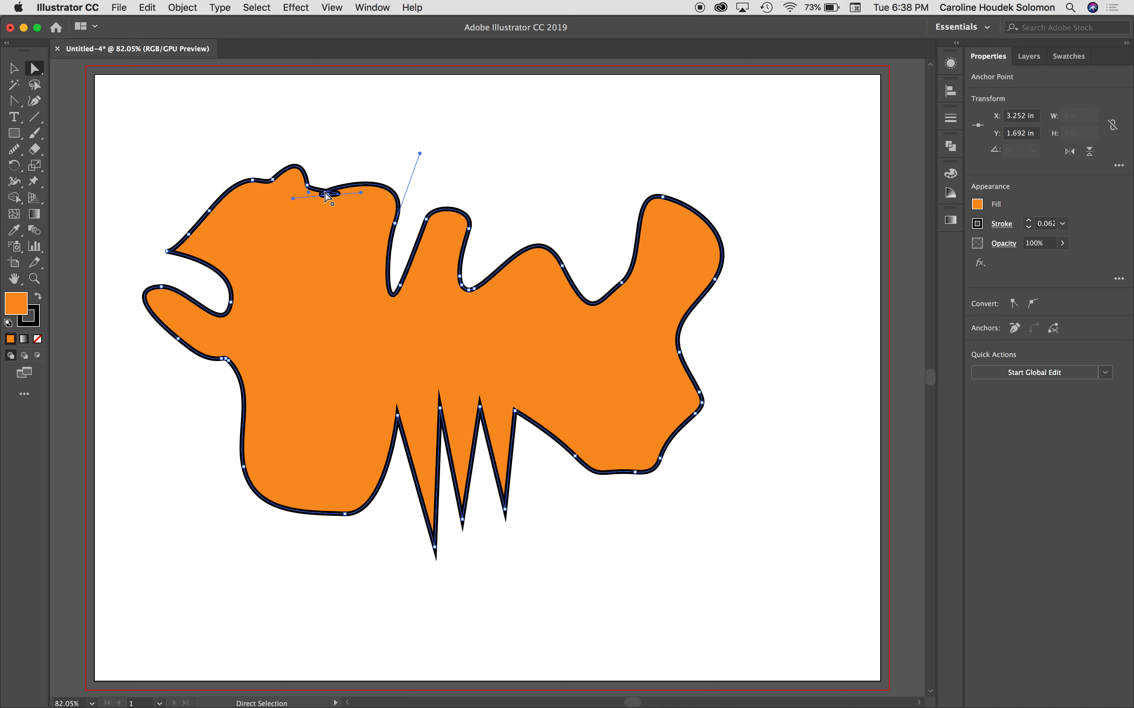
left_click_drag(328, 194, 321, 264)
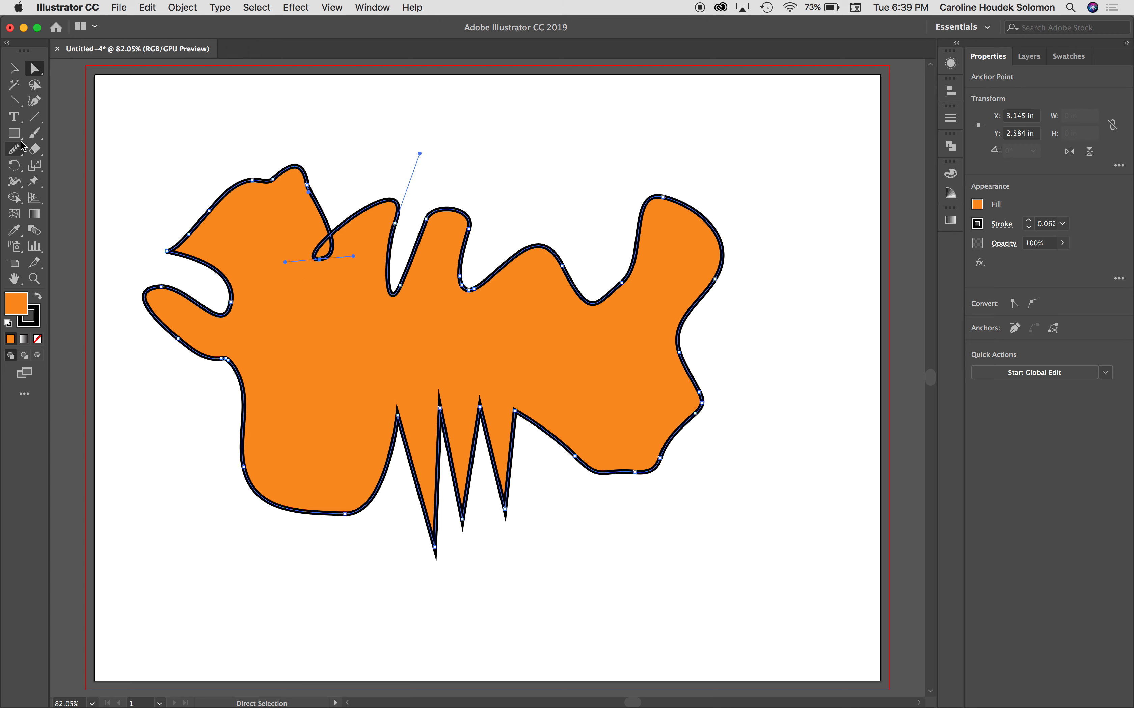
left_click(13, 104)
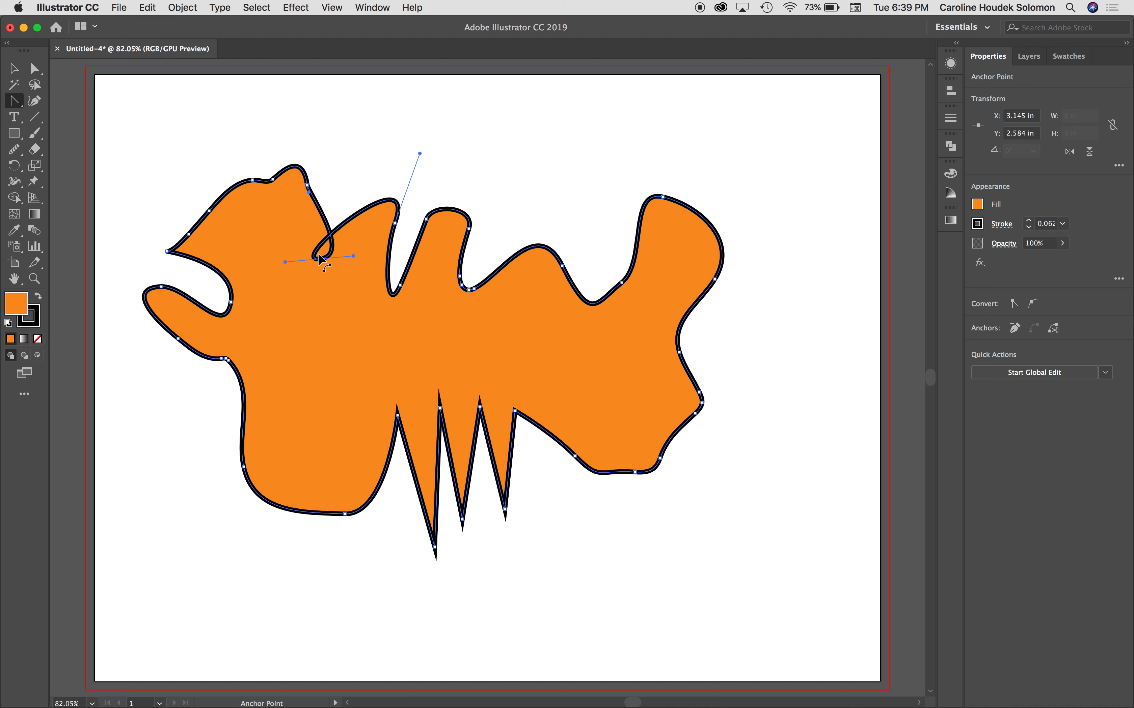
left_click_drag(319, 263, 346, 258)
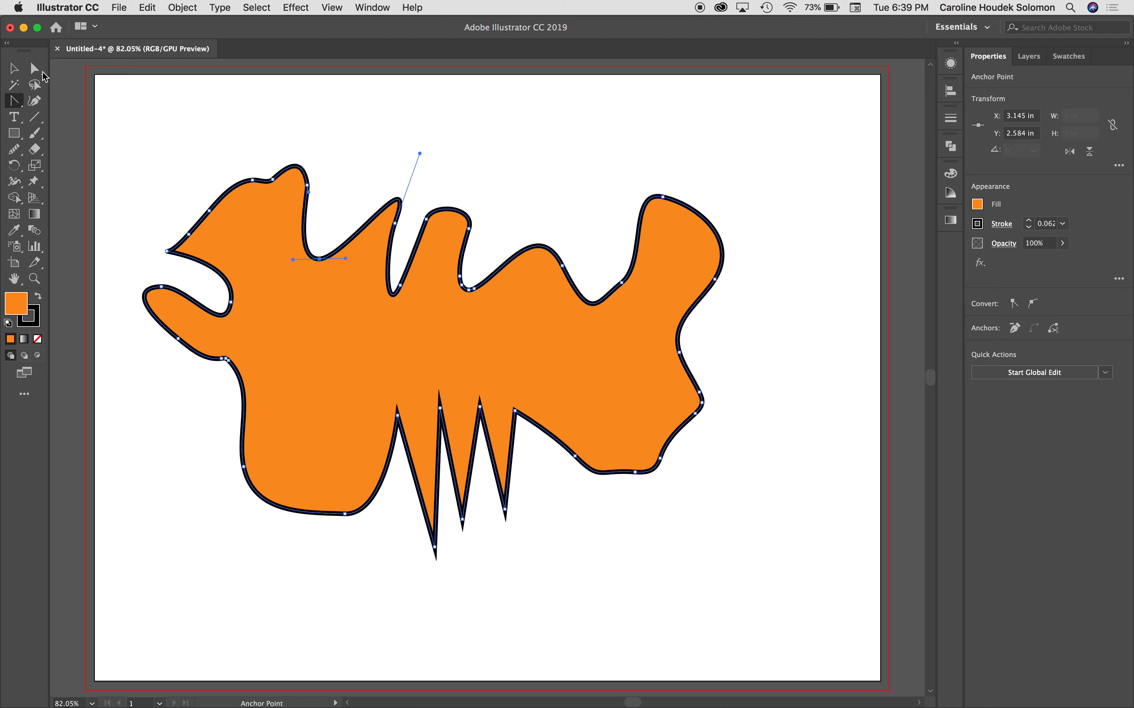
- Move the whole orange shape slightly down and to the right on the artboard with the Selection tool
left_click(16, 70)
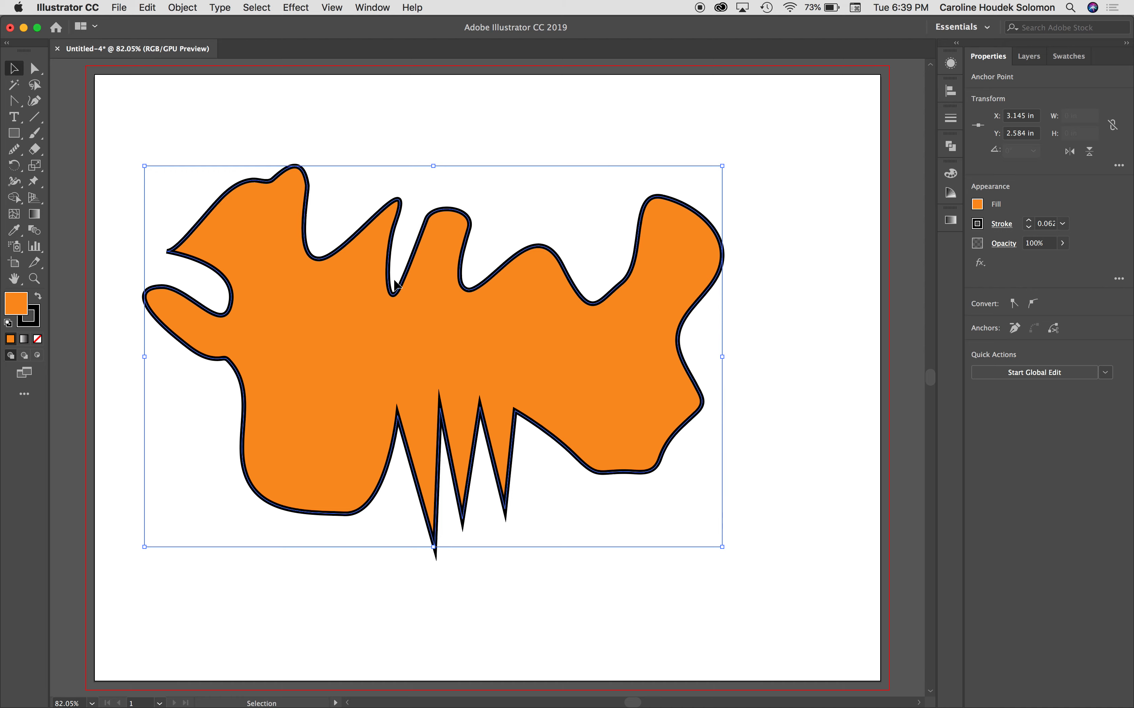
left_click_drag(393, 371, 416, 405)
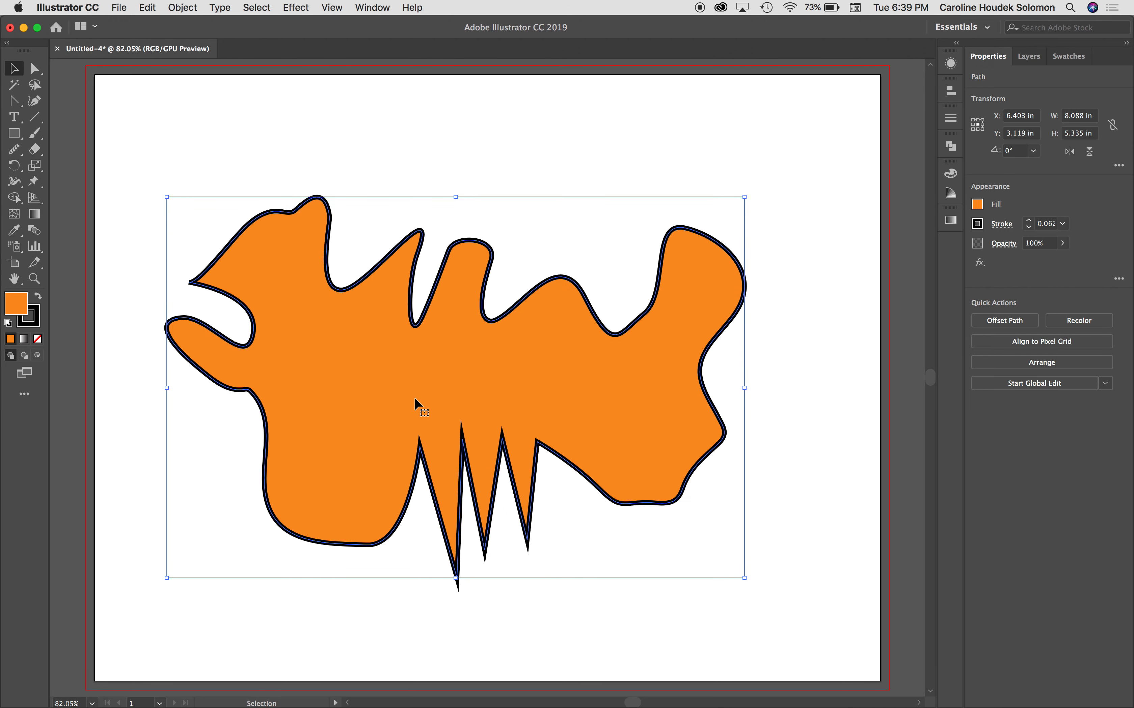
- Try scaling the orange shape down from its lower-right corner without keeping its proportions, and undo it
left_click_drag(741, 574, 685, 406)
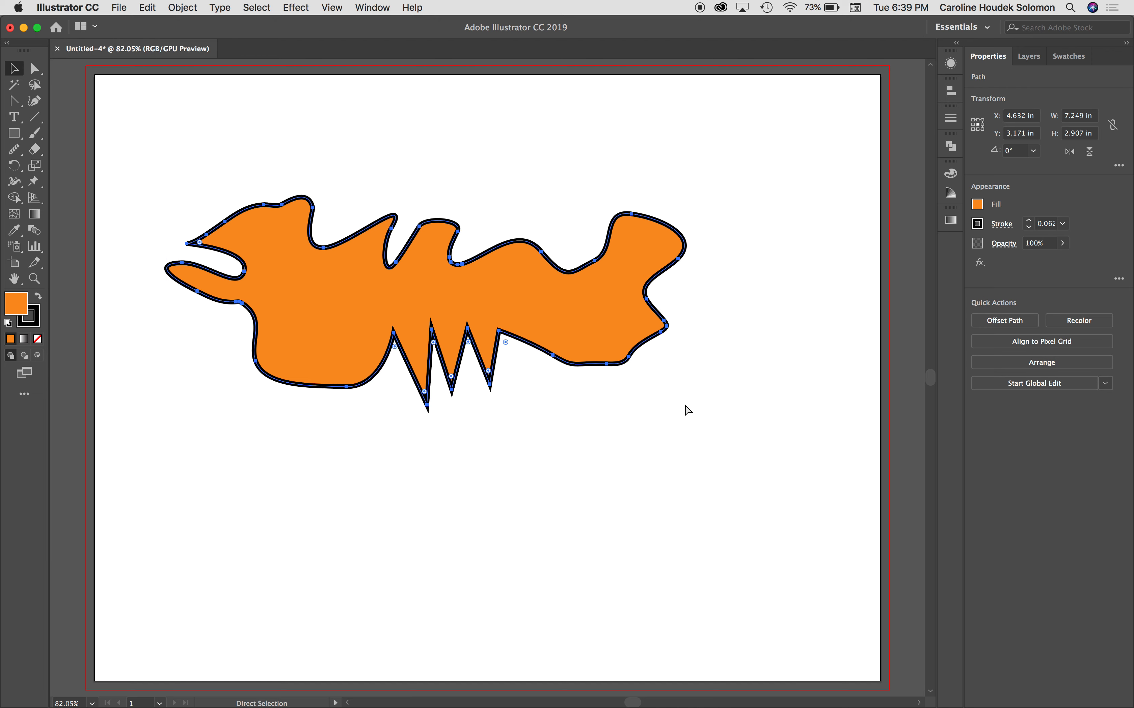
key("super+z")
key("super+z")
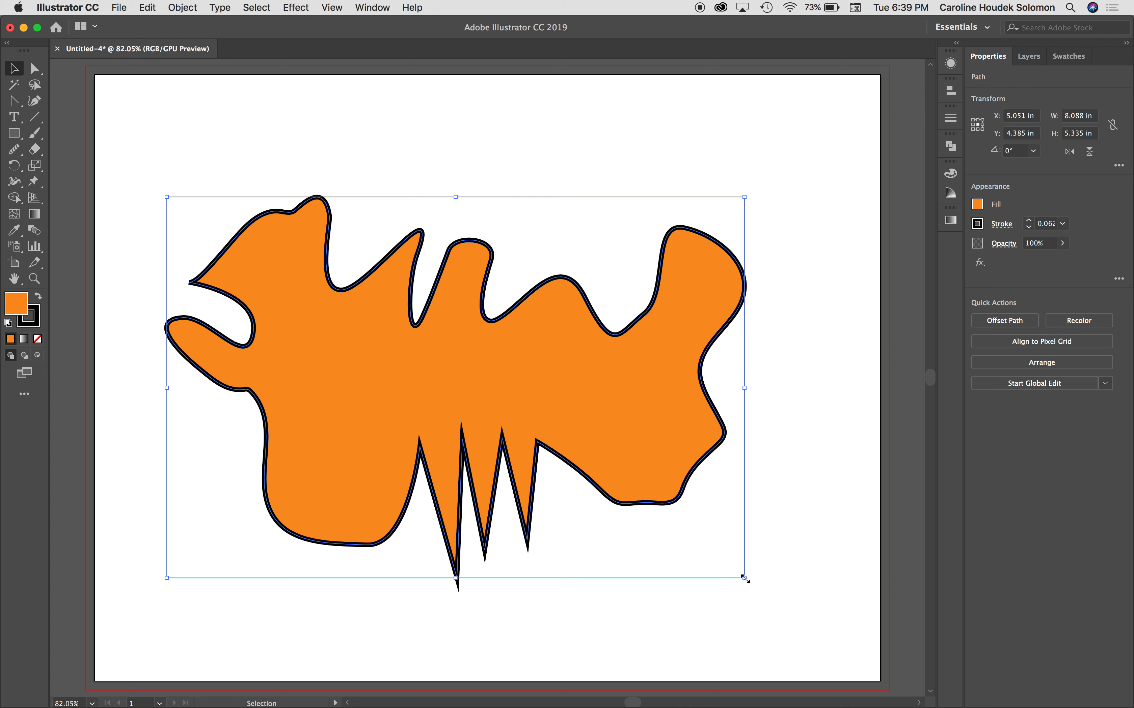
- Scale the orange shape proportionally from its lower-right corner to about 7.63 in wide by 5.03 in high
left_click_drag(745, 579, 590, 428)
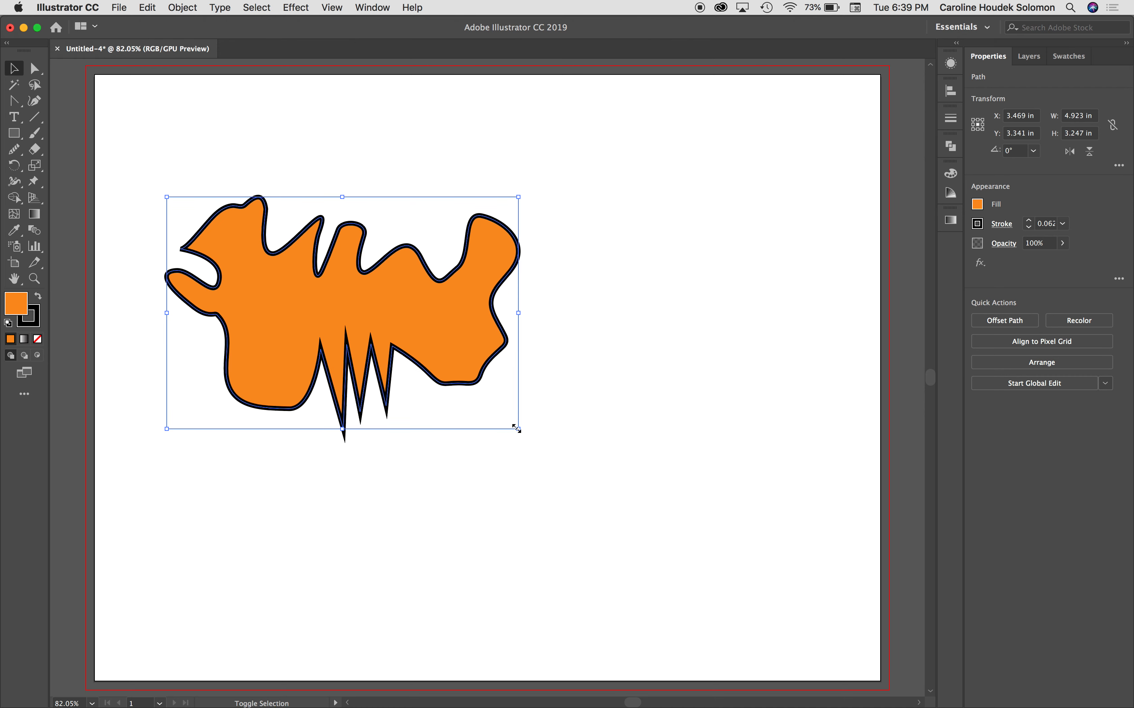
left_click_drag(516, 428, 802, 572)
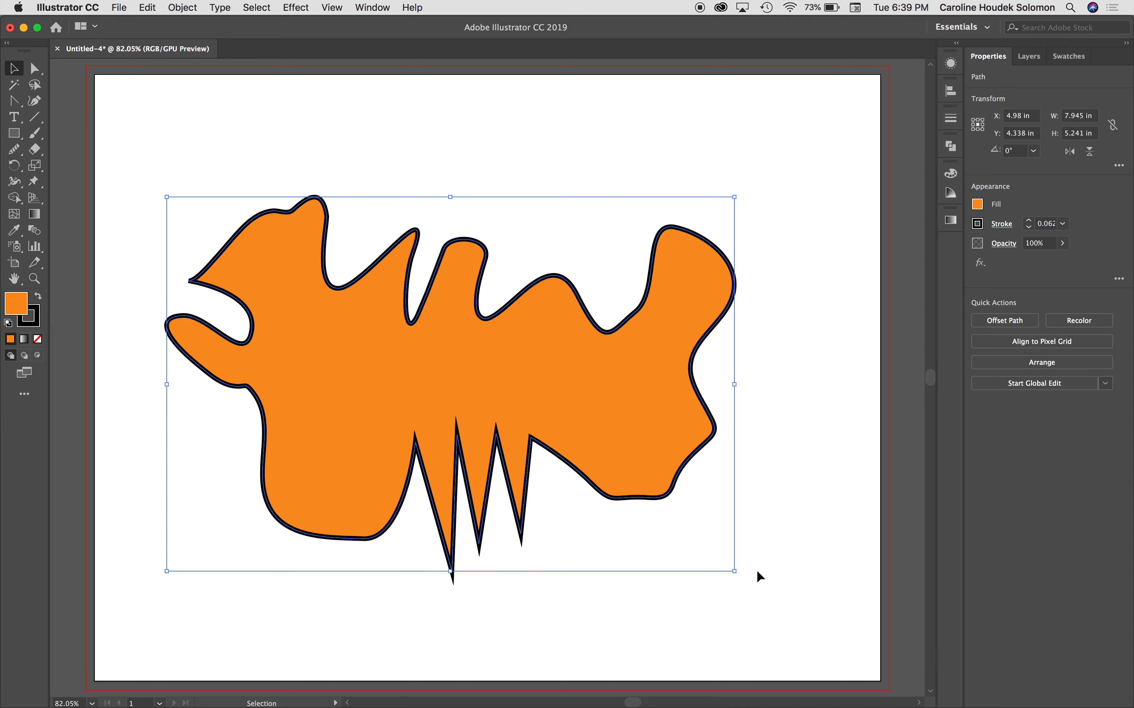
left_click_drag(734, 571, 758, 557)
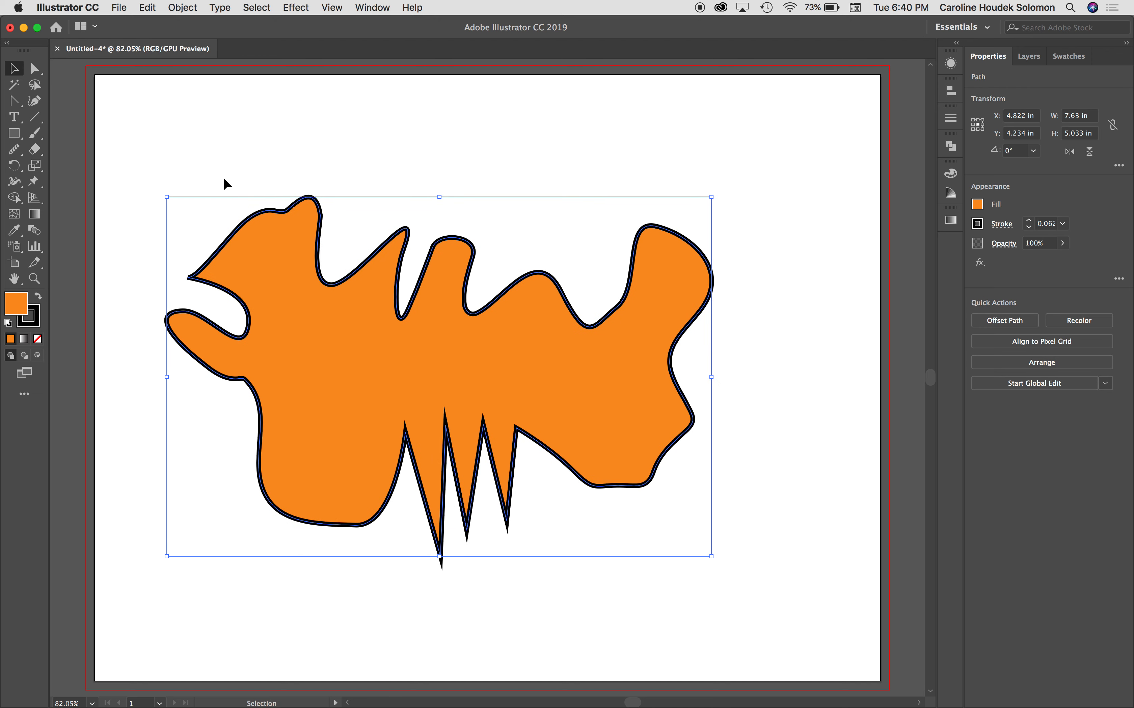
- Draw a closed rounded Pen shape about 3.1 by 2.5 in overlapping the orange shape's upper-right arm
key("p")
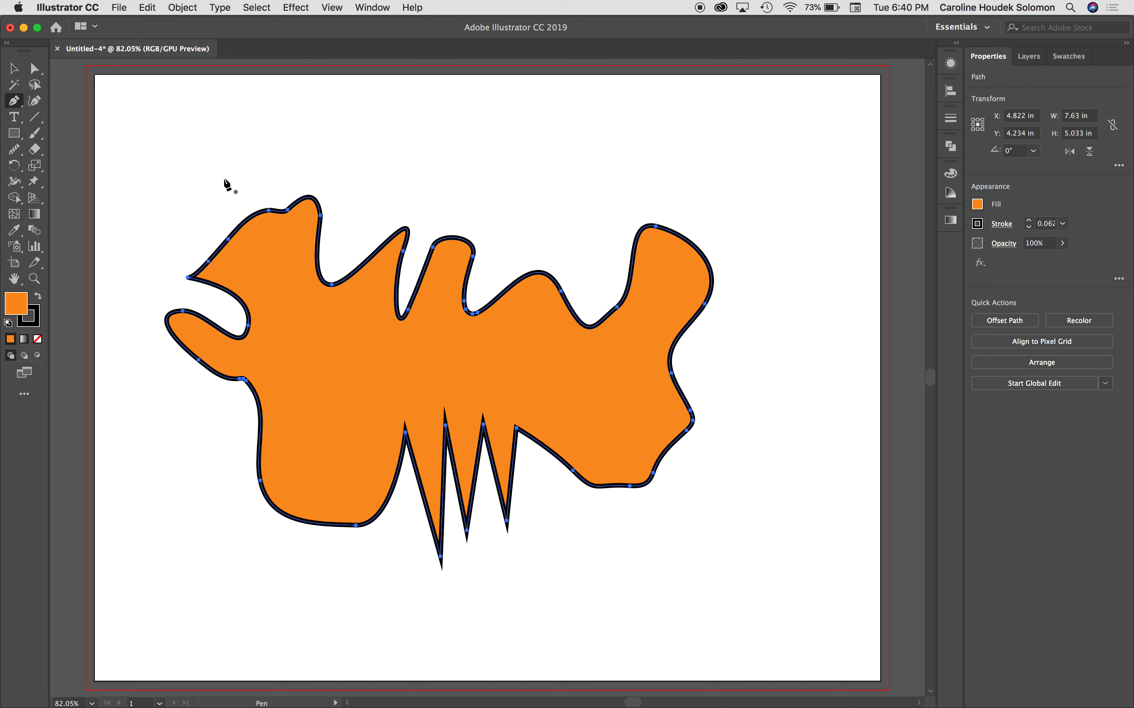
left_click_drag(601, 158, 586, 198)
left_click_drag(602, 258, 642, 268)
left_click_drag(692, 317, 735, 294)
left_click_drag(795, 222, 761, 185)
left_click_drag(709, 151, 669, 123)
left_click(602, 158)
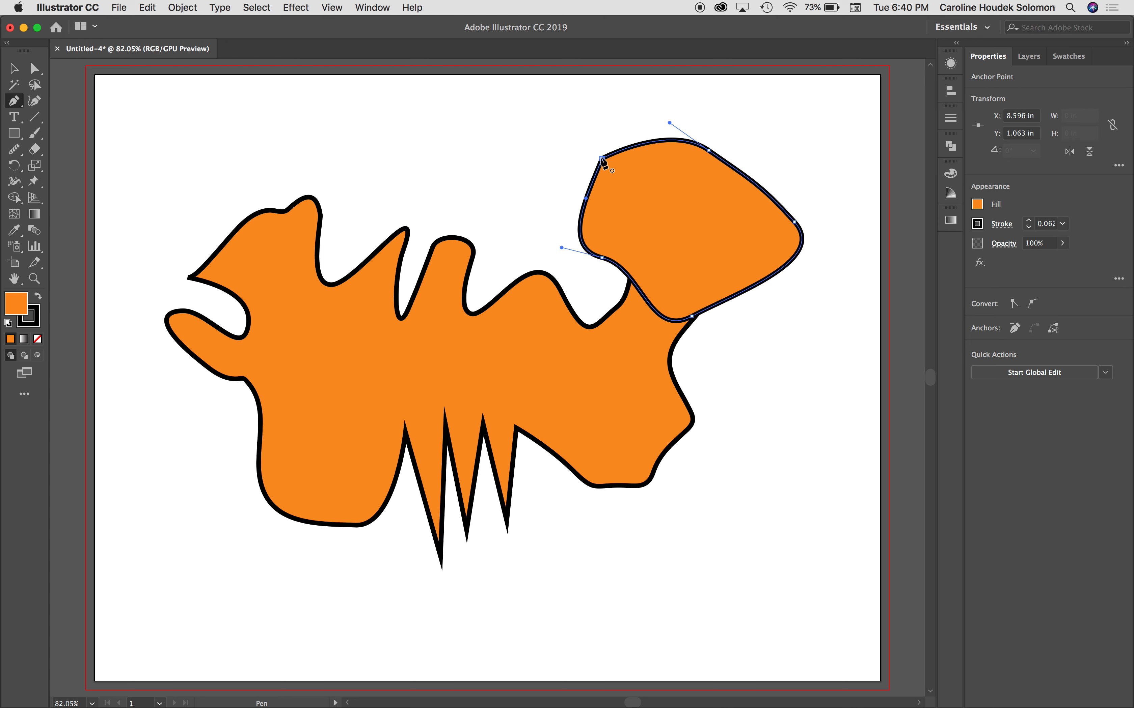
- Change the new shape's fill to the RGB Magenta swatch
left_click(978, 204)
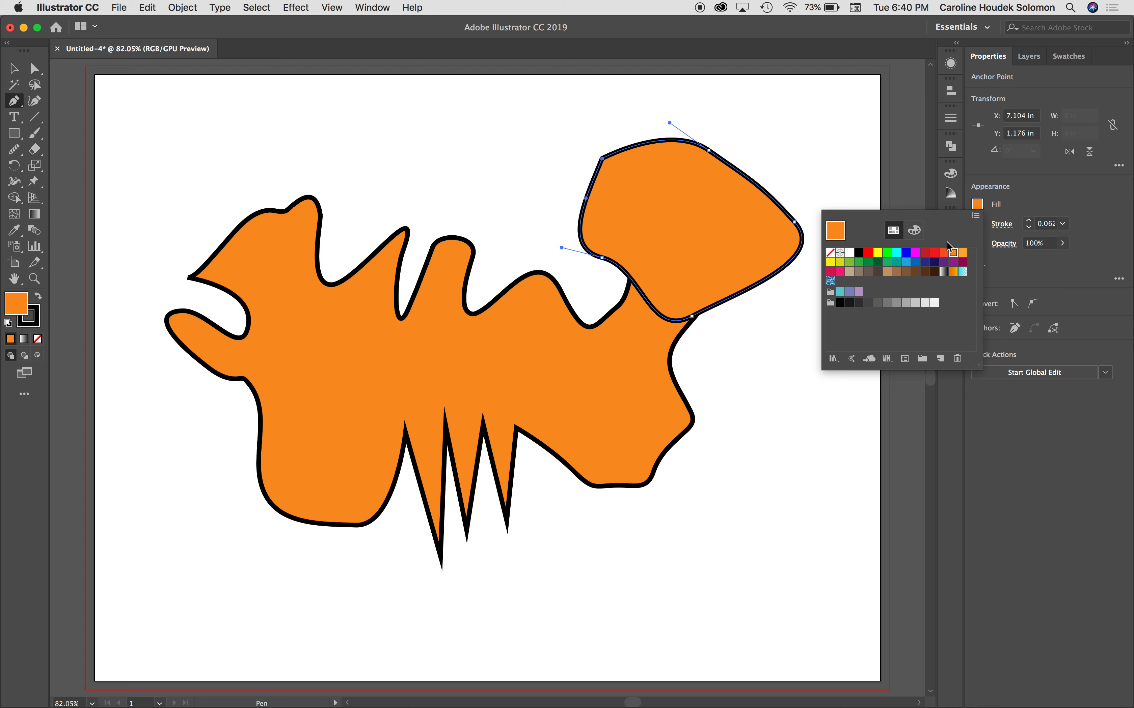
left_click(915, 254)
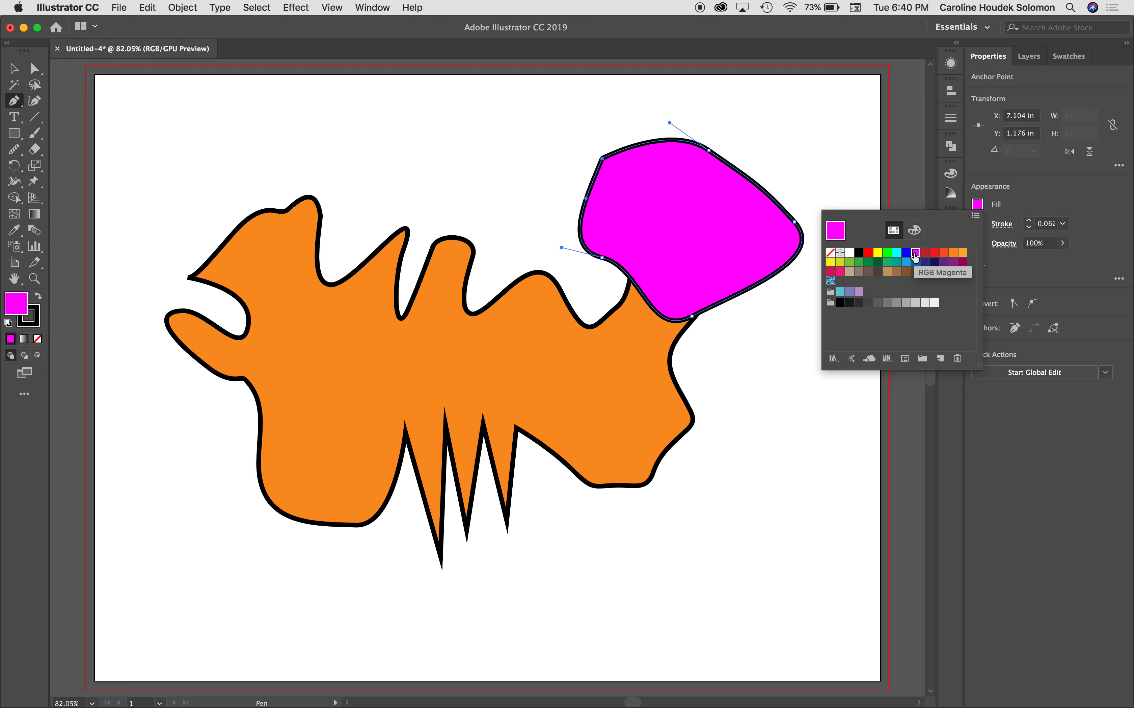
left_click(979, 204)
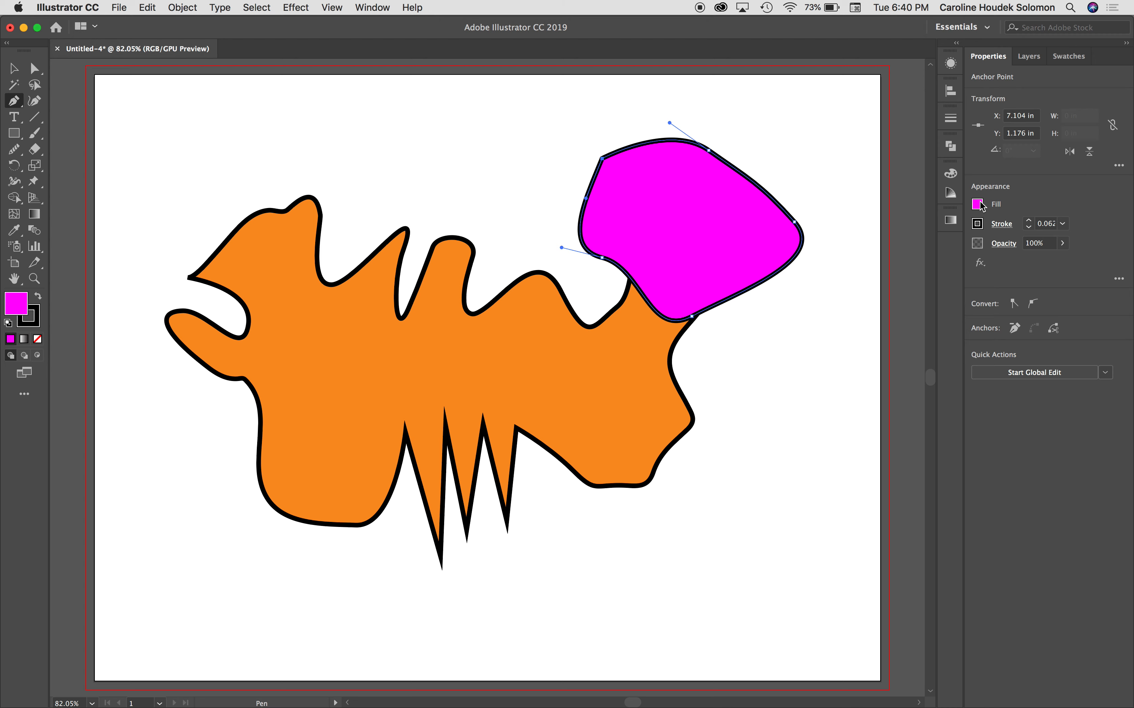
- Check where Pathfinder is available, including by searching the application help for "pathfinder"
left_click(951, 147)
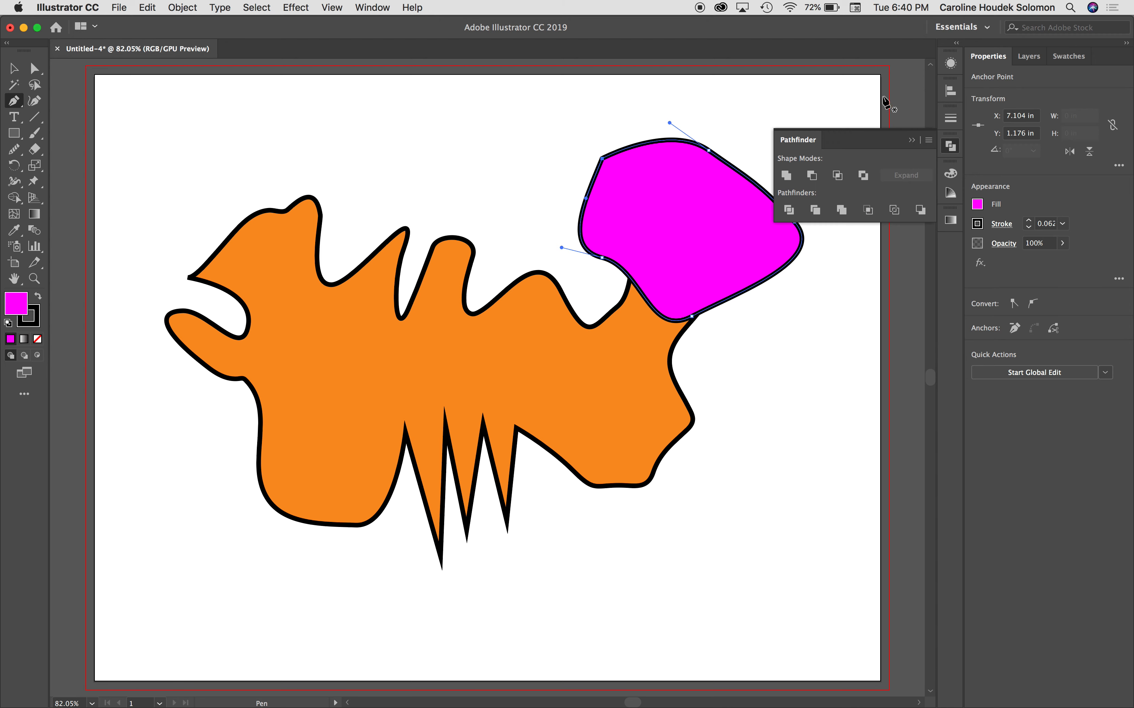
left_click(949, 147)
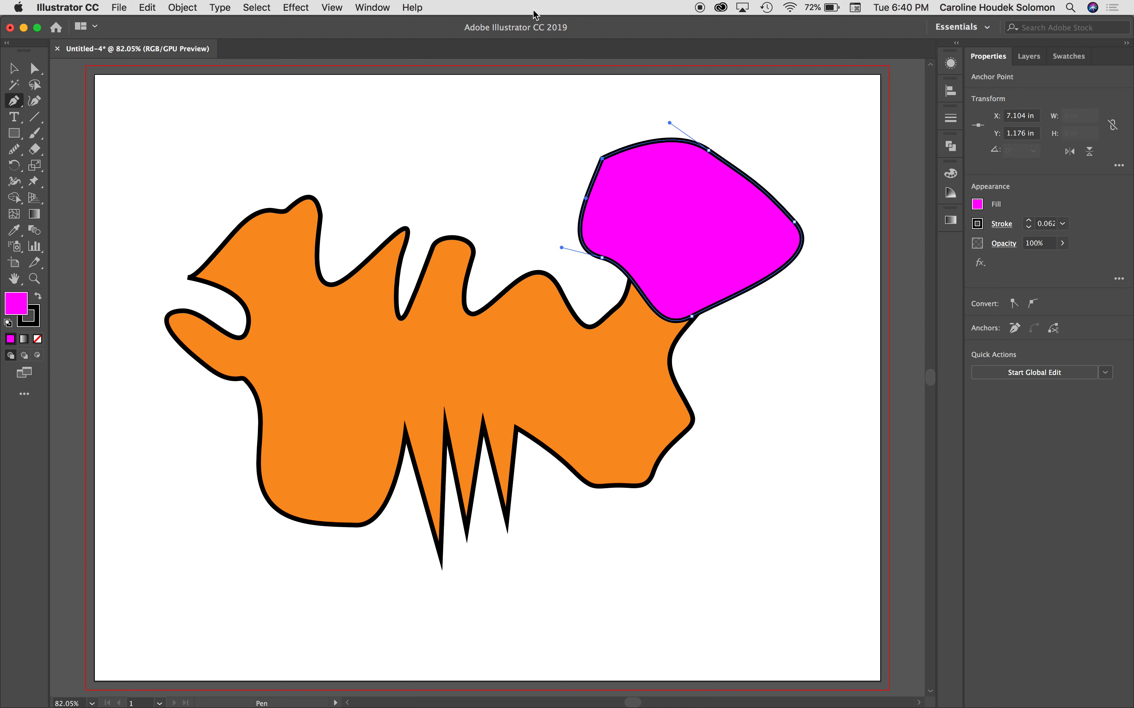
left_click(412, 7)
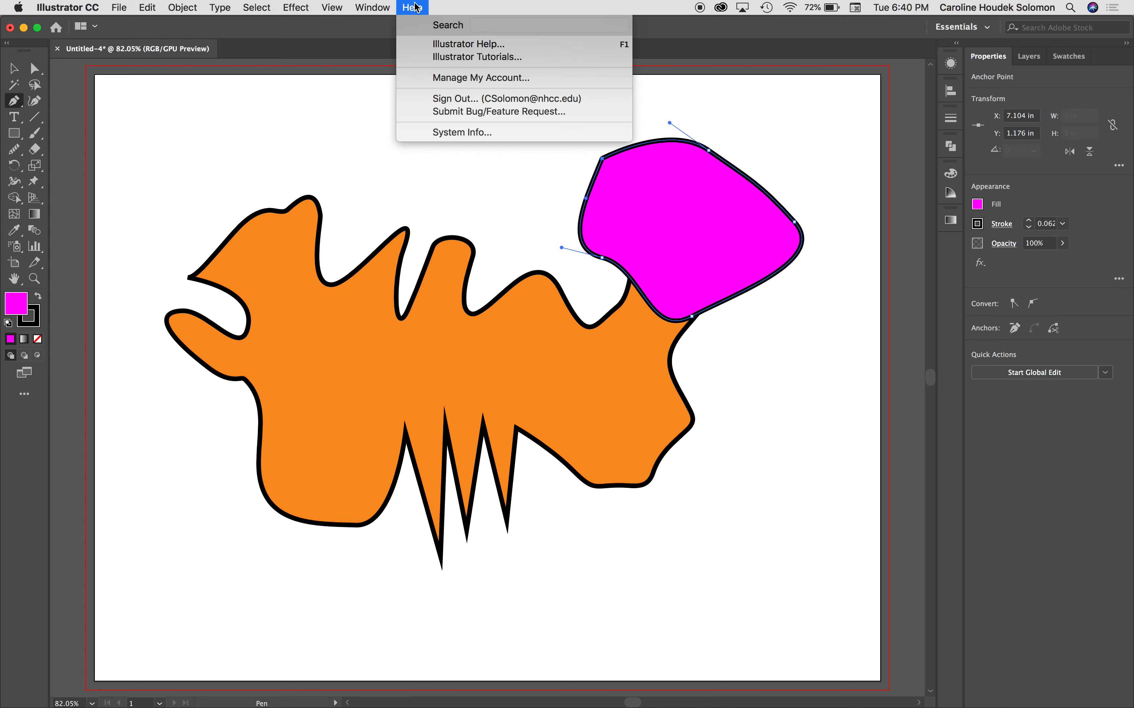
type("pathfinu")
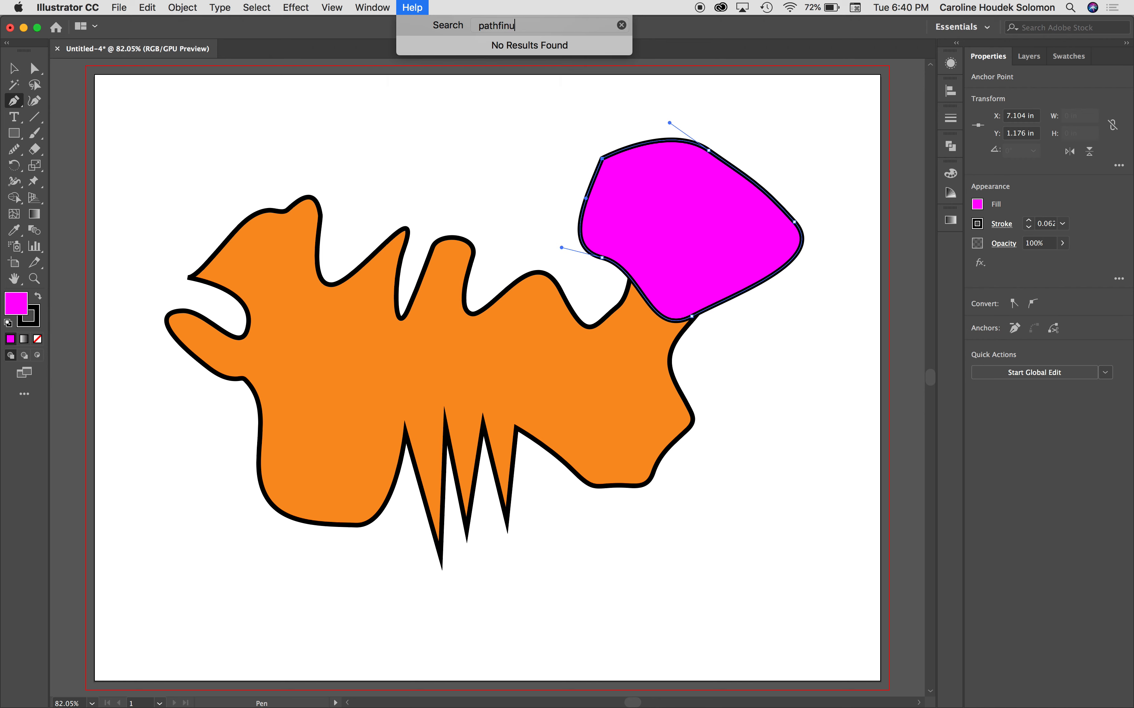
type("d")
key("BackSpace")
key("BackSpace")
key("BackSpace")
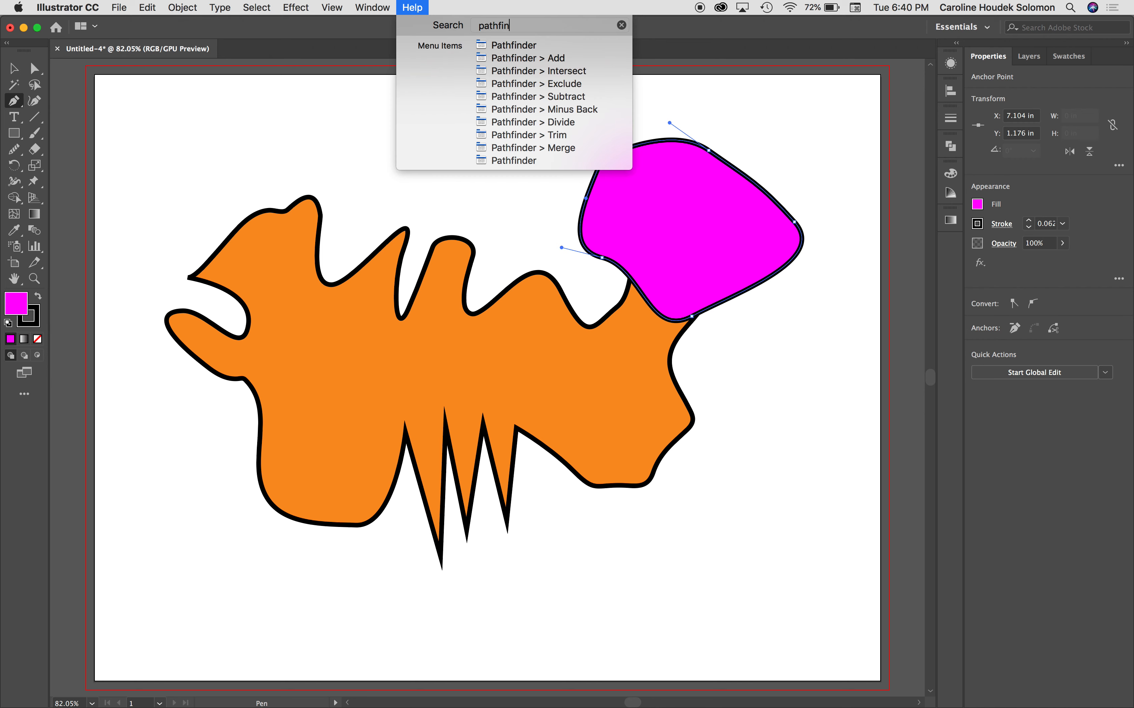
mouse_move(507, 45)
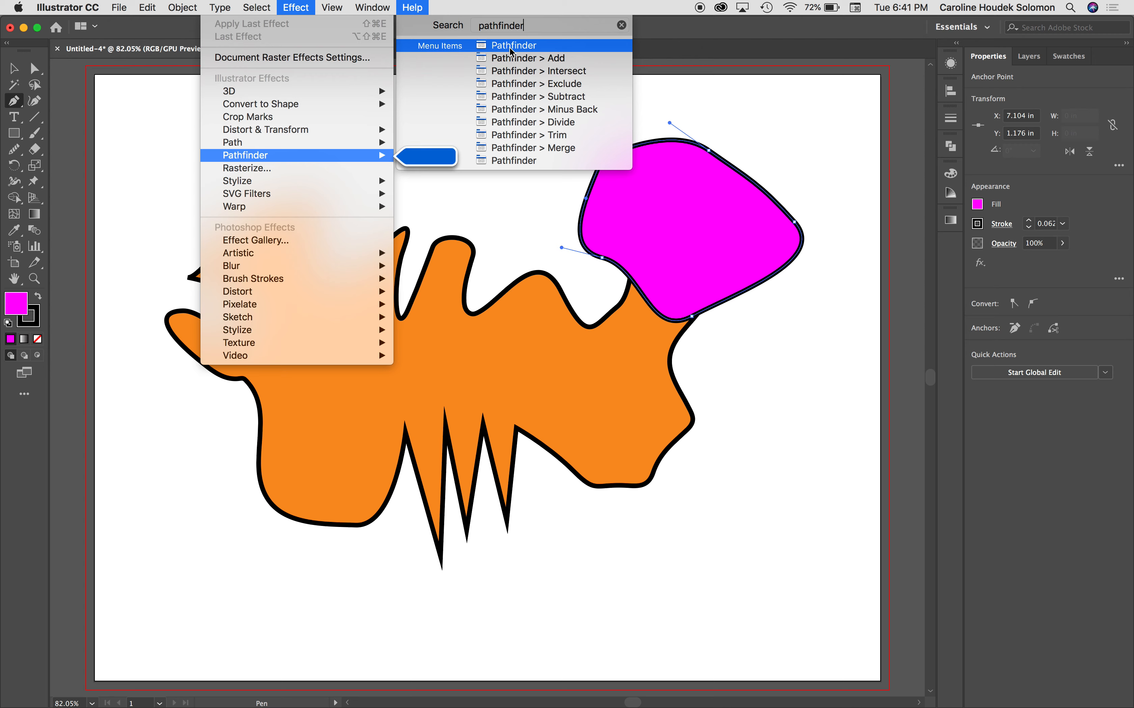
left_click(621, 26)
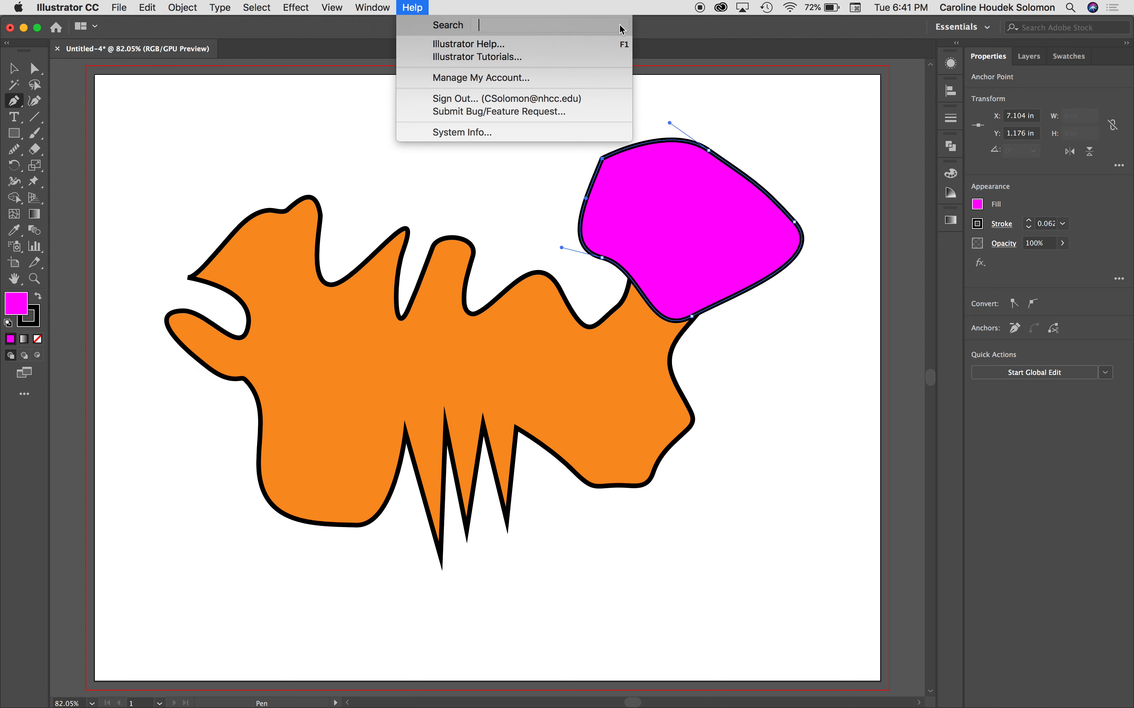
key("Escape")
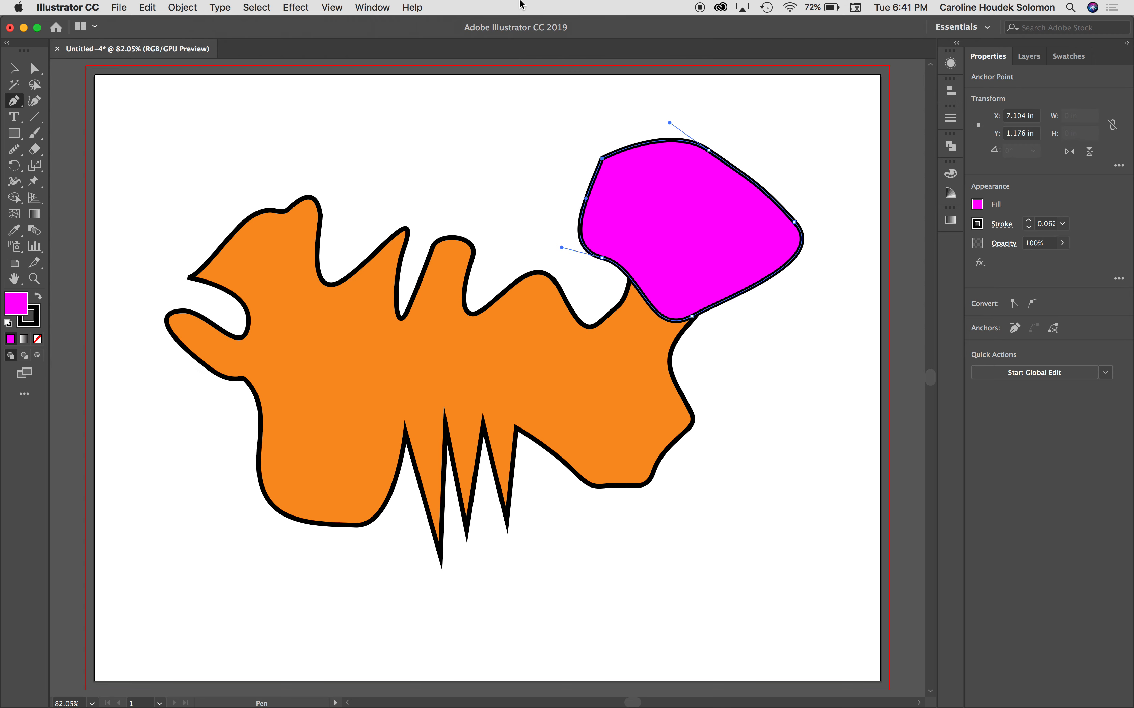
- Undock the Pathfinder controls so they float near the artboard's upper-right corner, and try Unite with only the magenta shape selected
left_click(950, 143)
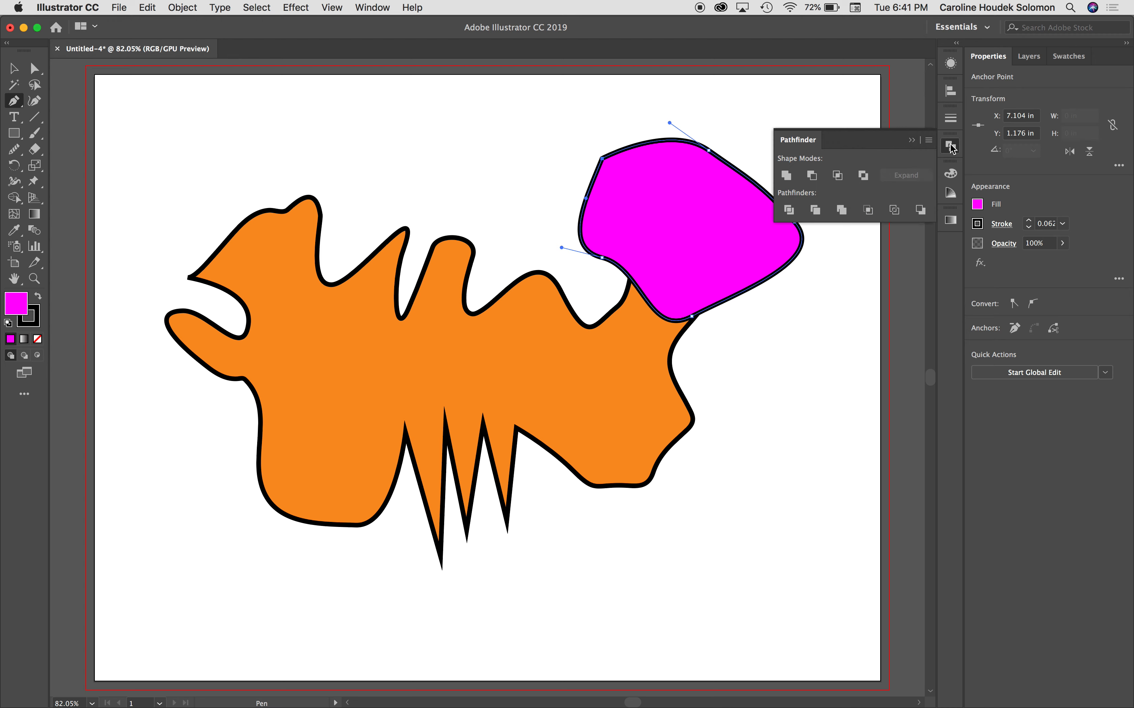
left_click_drag(881, 145, 873, 83)
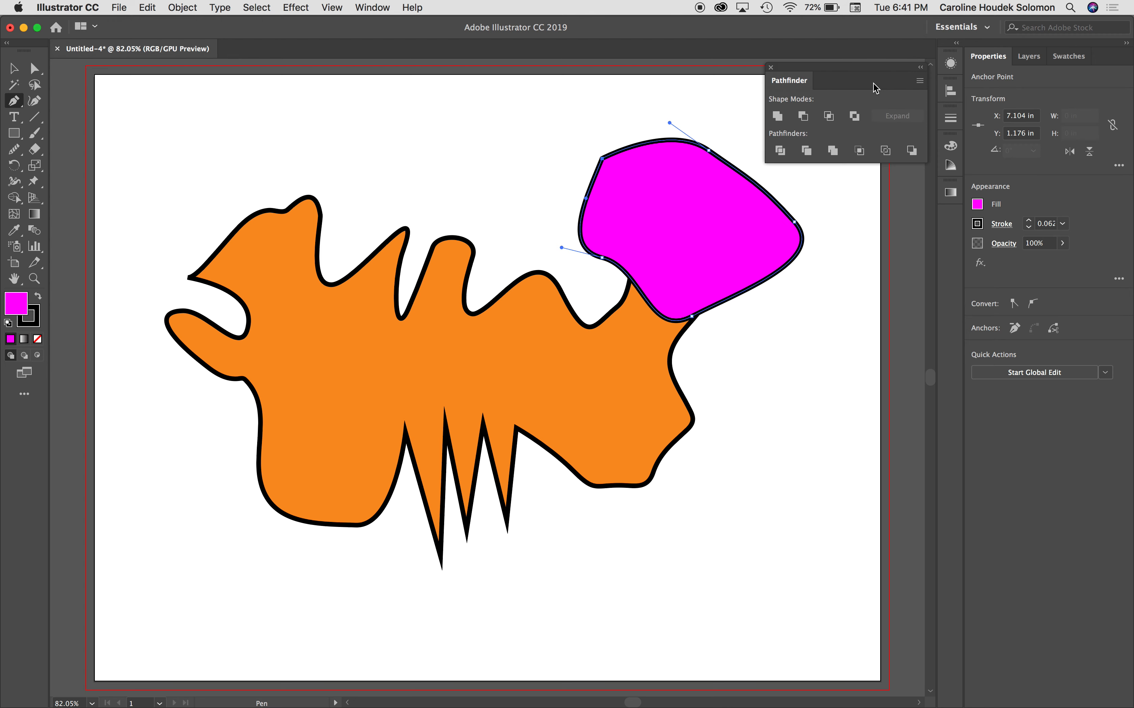
left_click(778, 118)
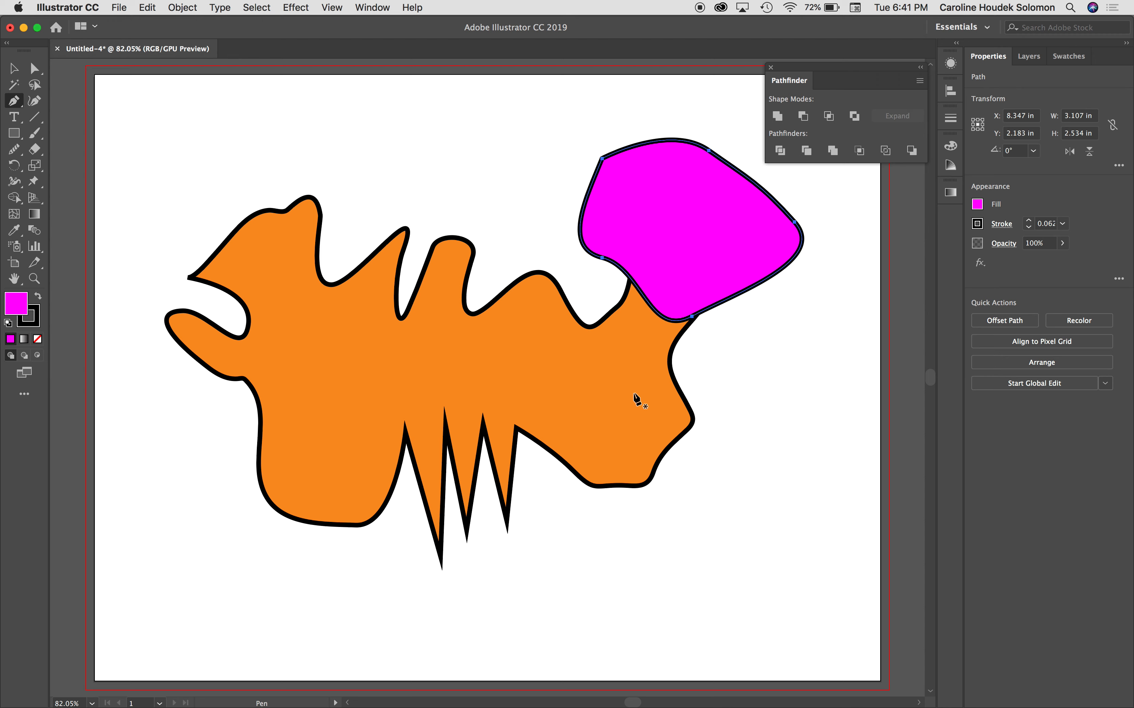
left_click(767, 425)
left_click_drag(735, 466, 679, 357)
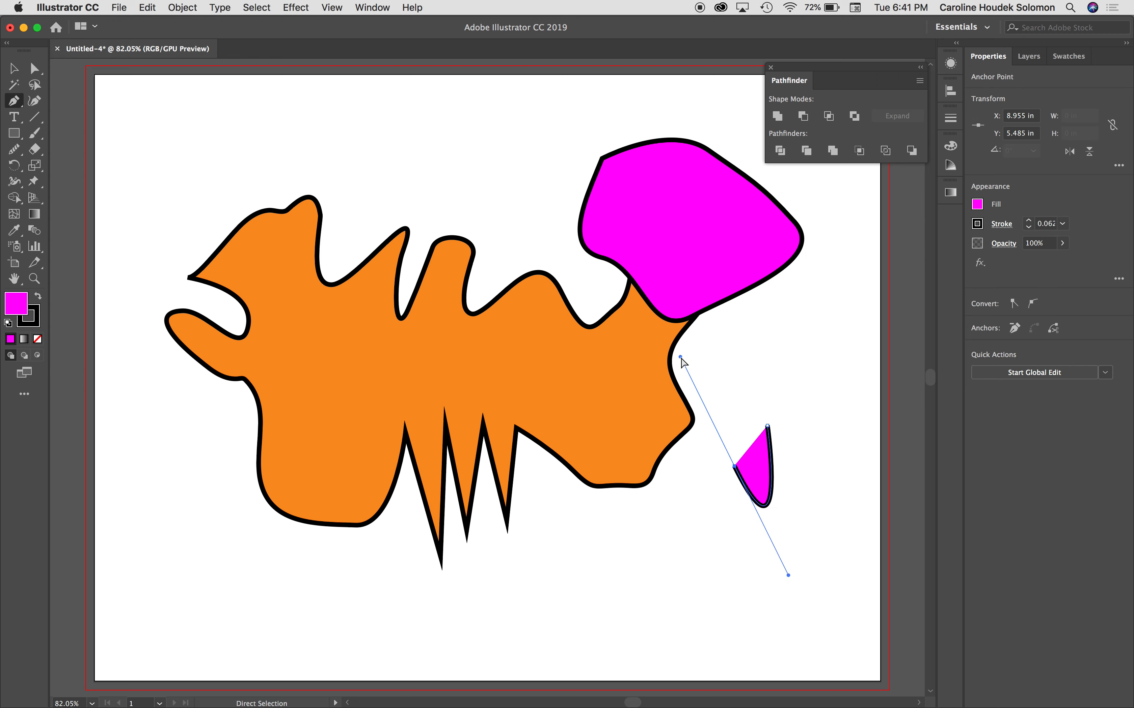
key("cmd+z")
key("cmd+z")
key("cmd+z")
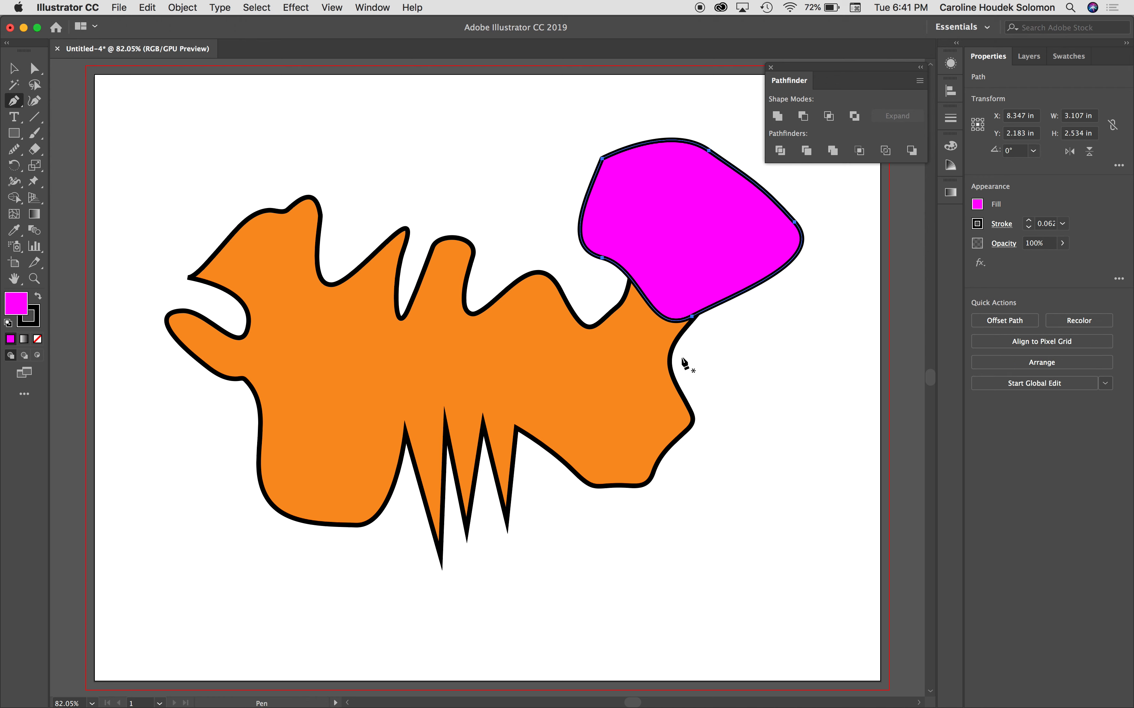
- Select the orange and magenta shapes together with the Selection tool
key("v")
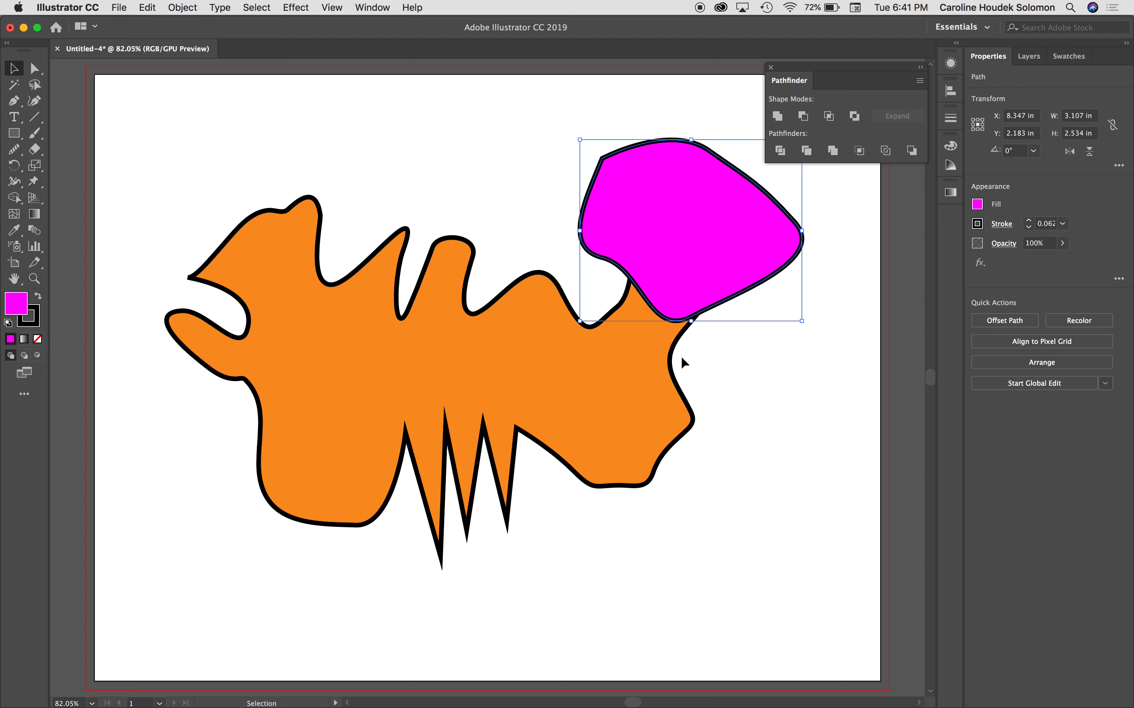
left_click(774, 431)
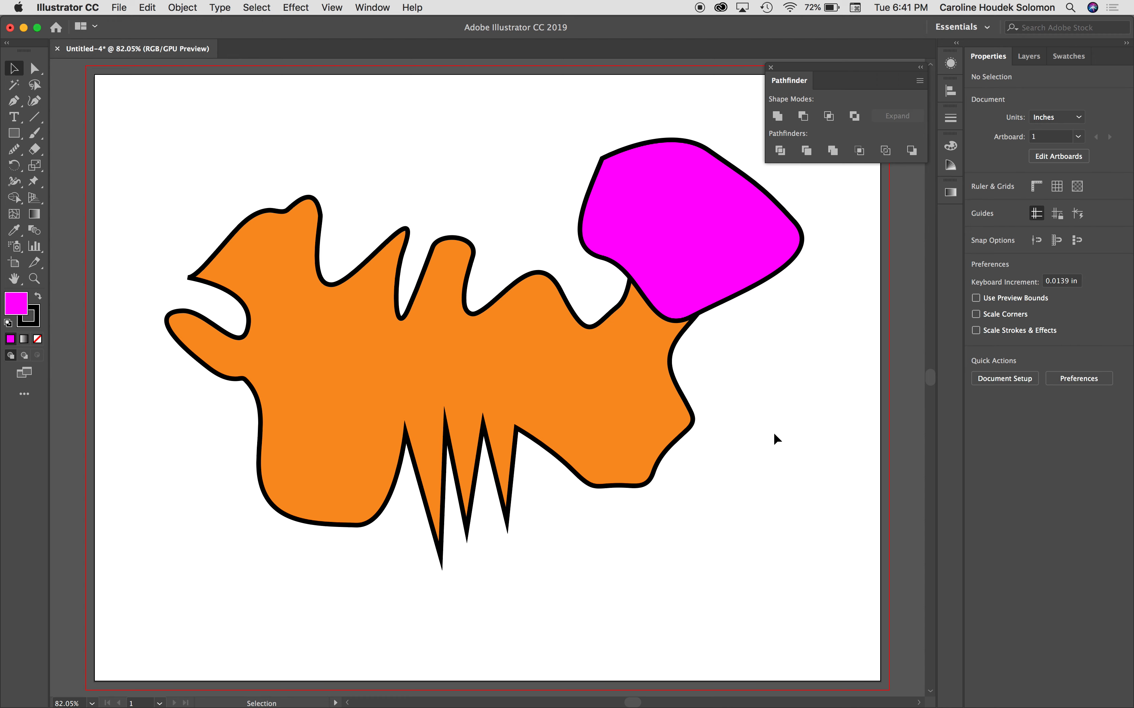
left_click_drag(777, 431, 423, 244)
- Try the Pathfinder modes Unite and Minus Front on the two overlapping shapes, undoing each one
left_click(777, 115)
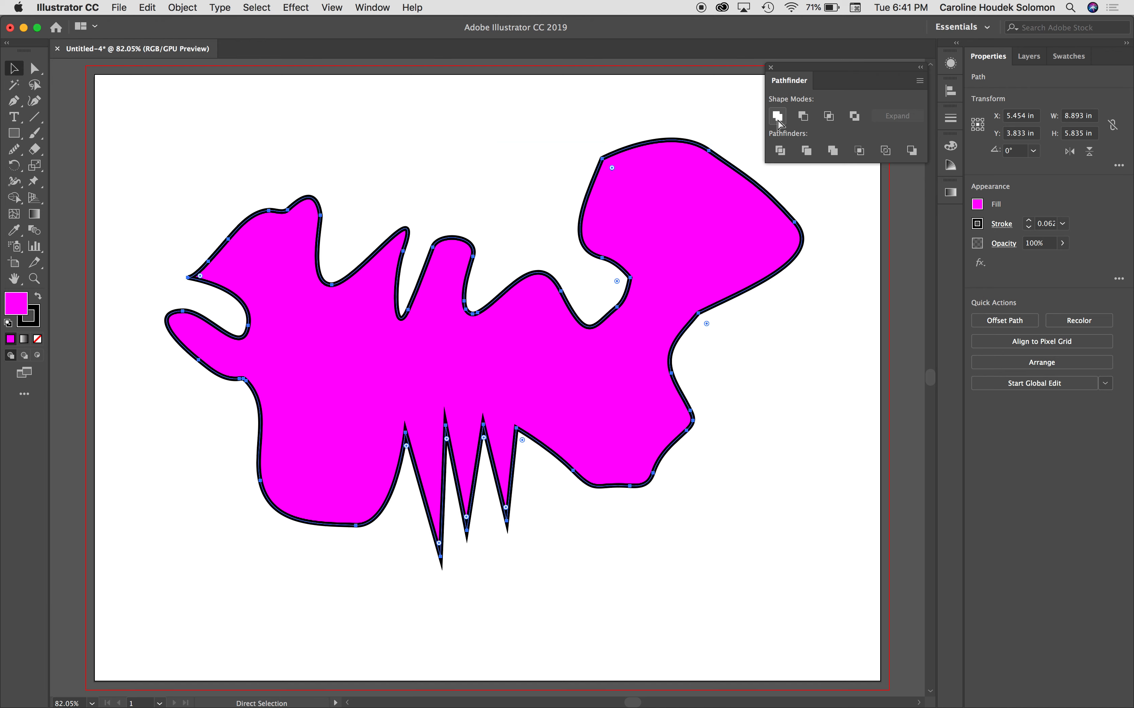
key("cmd+z")
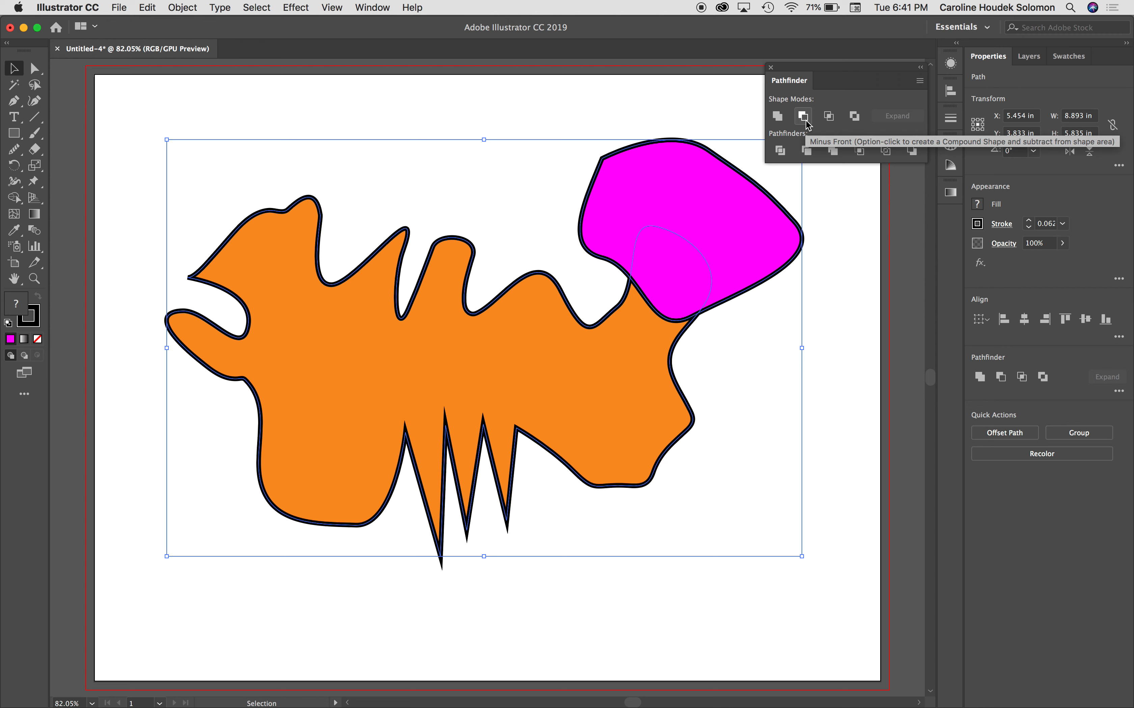
left_click(802, 117)
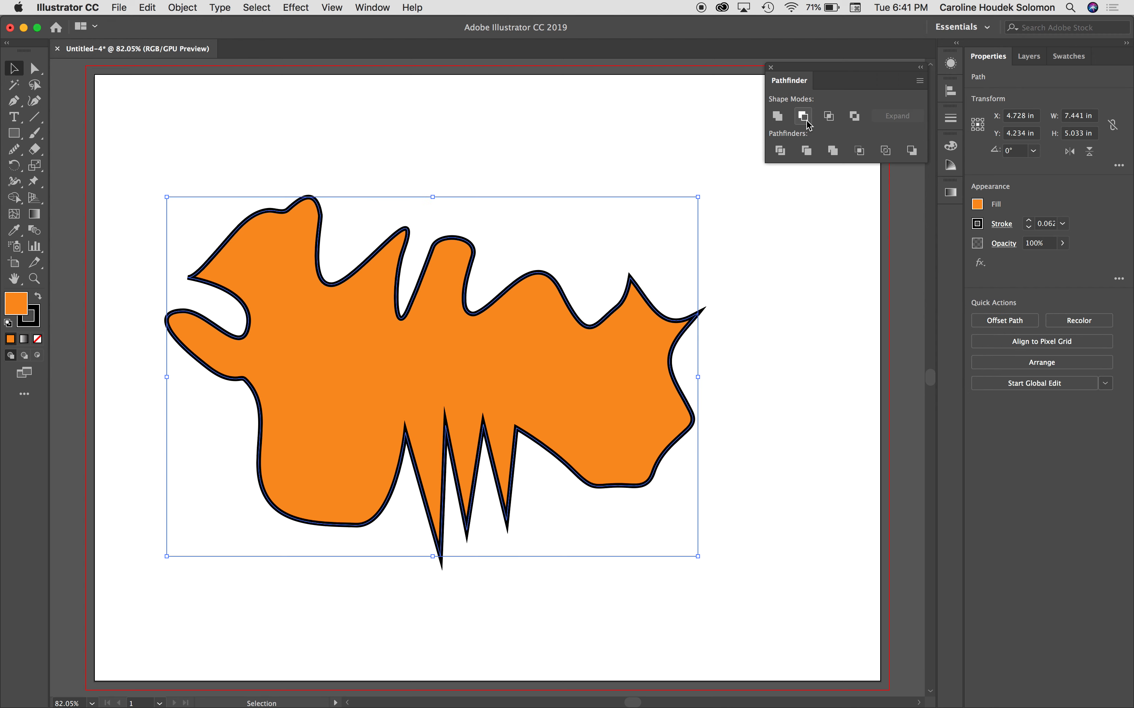
key("cmd+z")
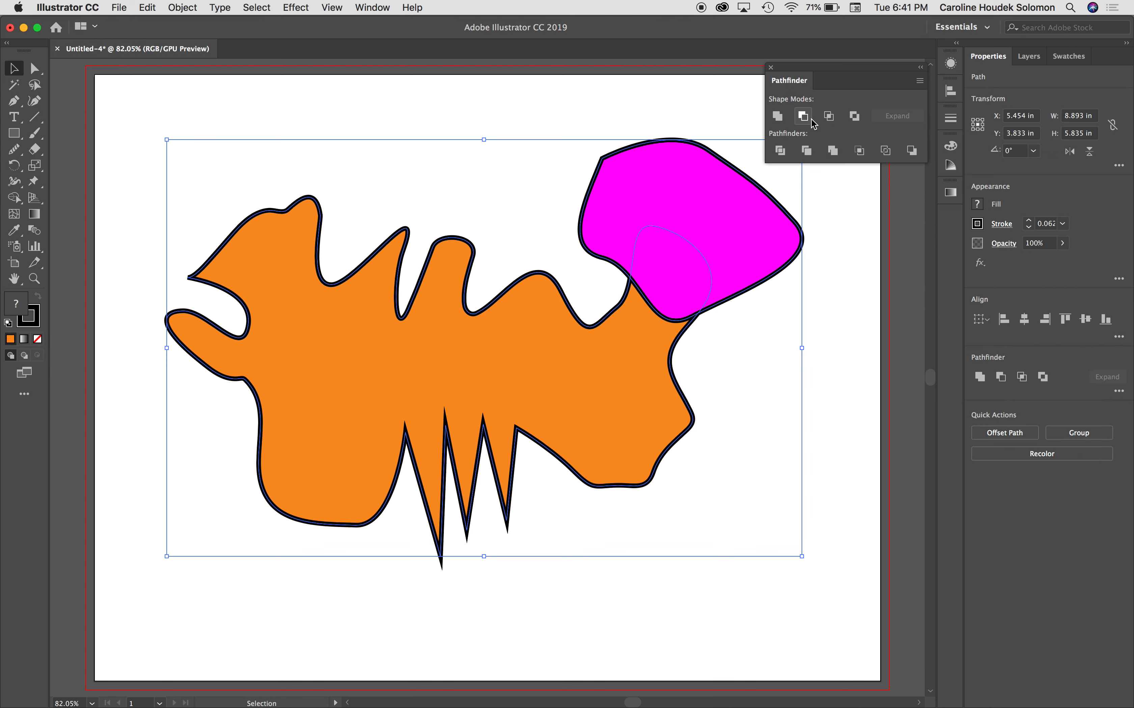
- Try the Pathfinder modes Intersect and Exclude on the overlapping orange and magenta shapes, undoing each one
left_click(829, 116)
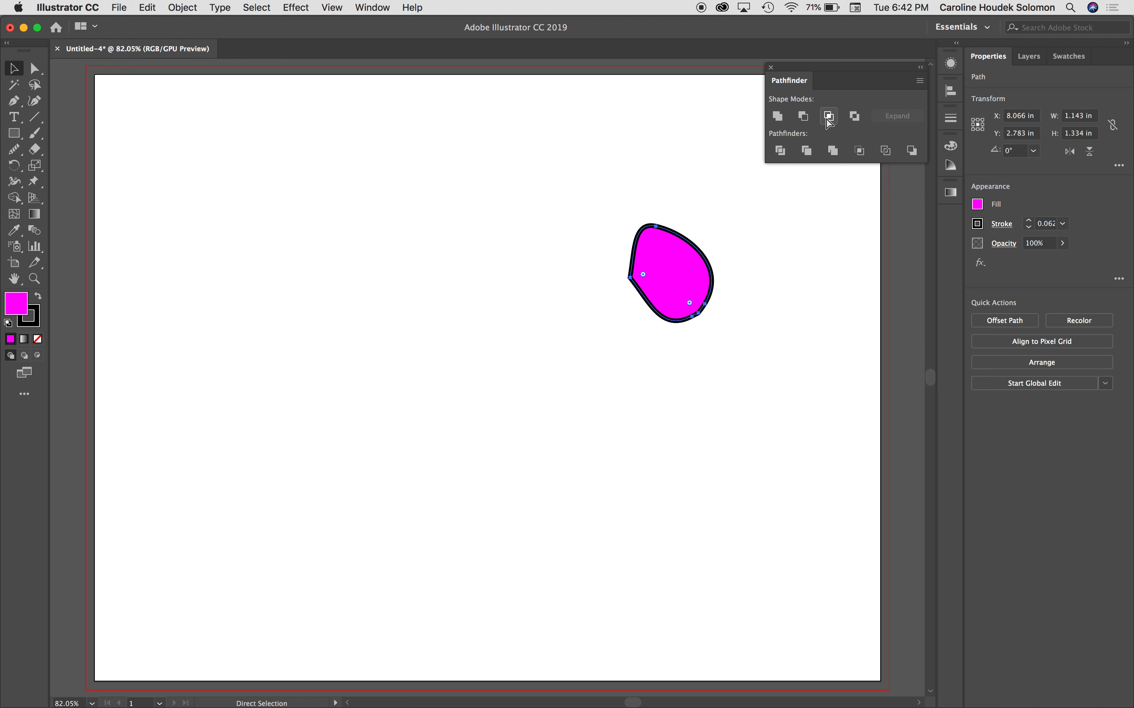
key("cmd+z")
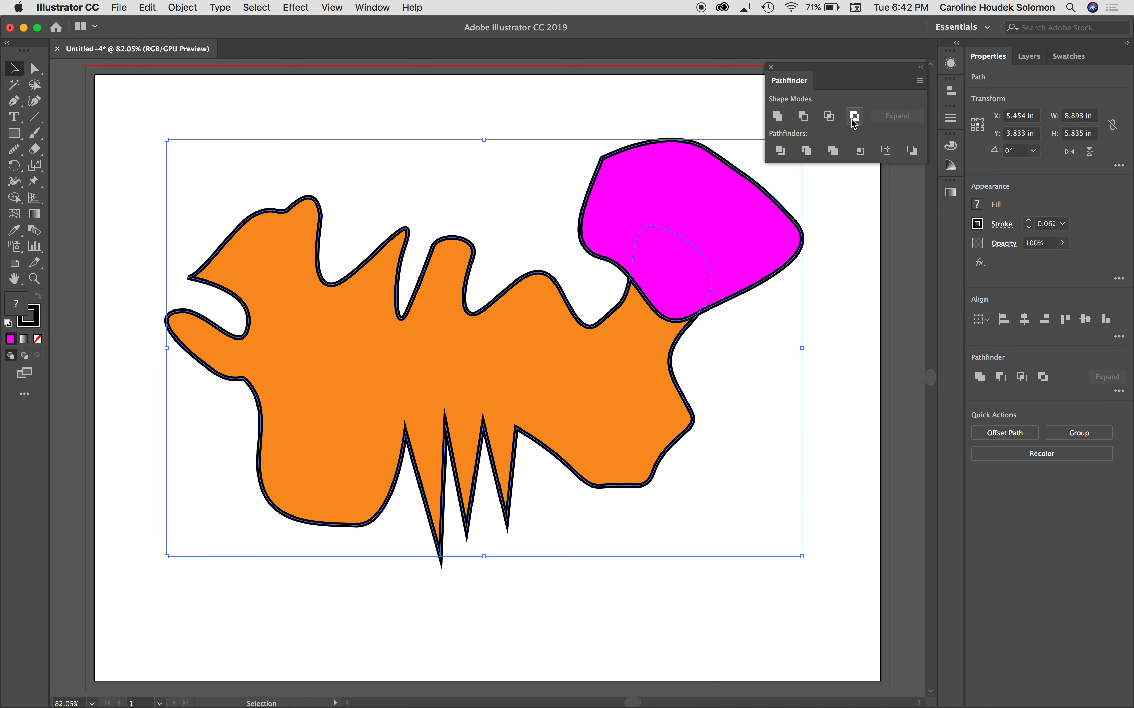
left_click(853, 123)
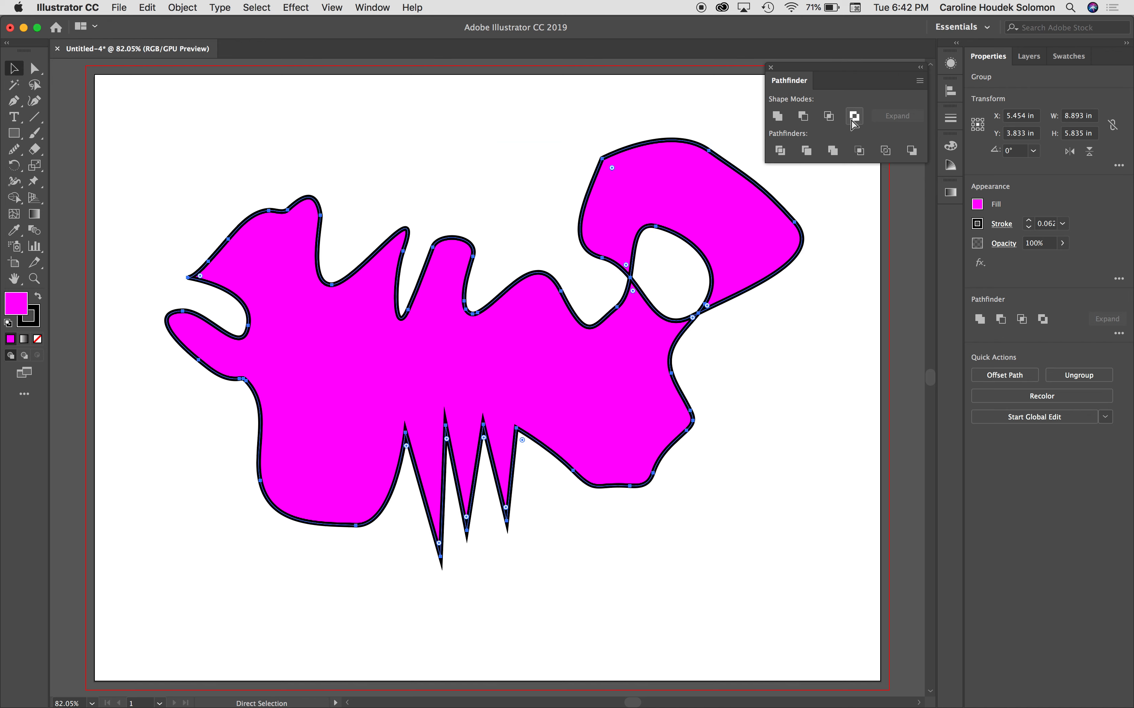
key("cmd+z")
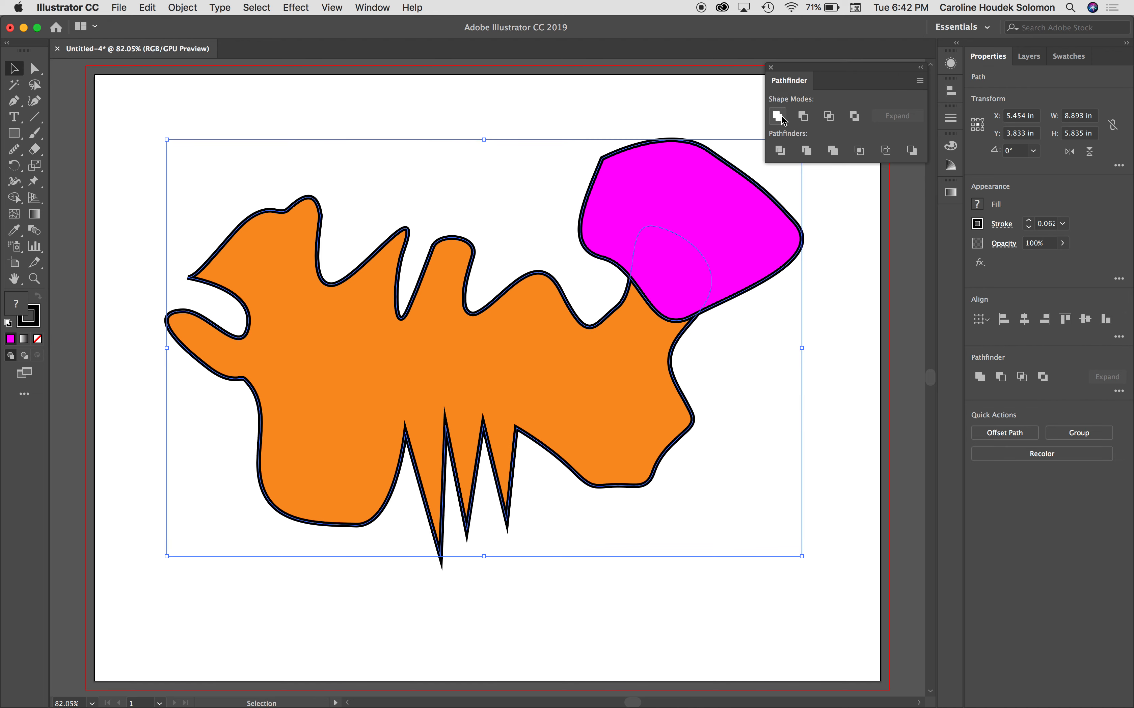
- Merge the orange and magenta shapes into one with Pathfinder's Unite mode and close the floating Pathfinder controls
left_click(782, 118)
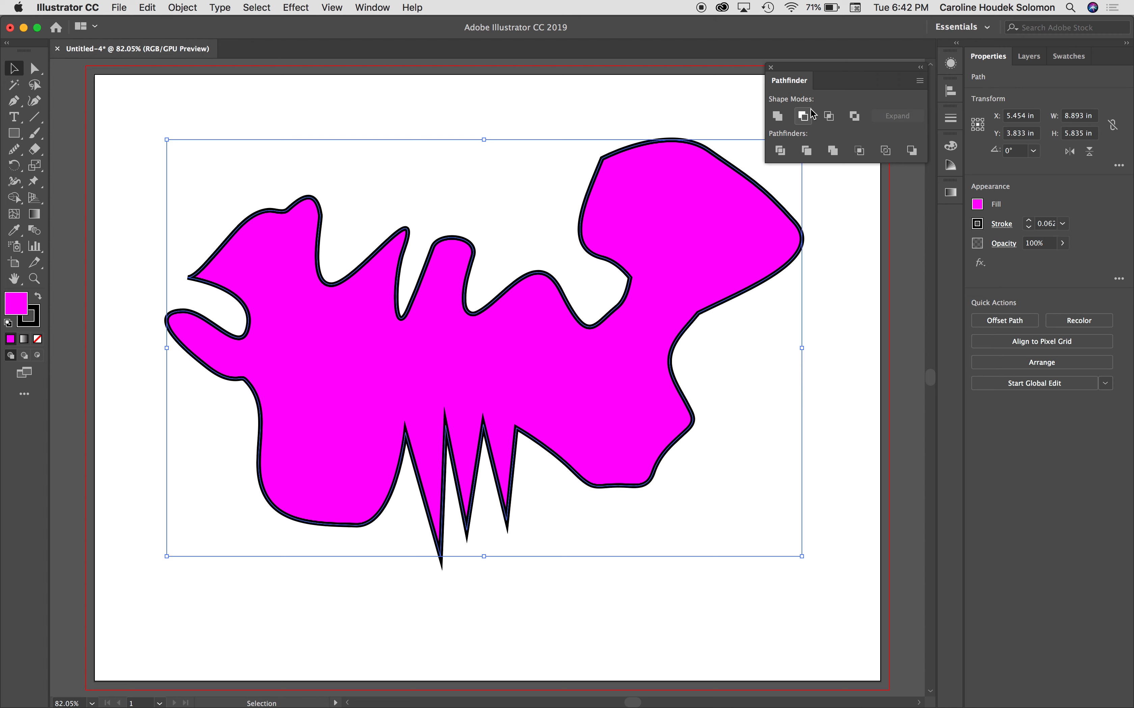
left_click(771, 67)
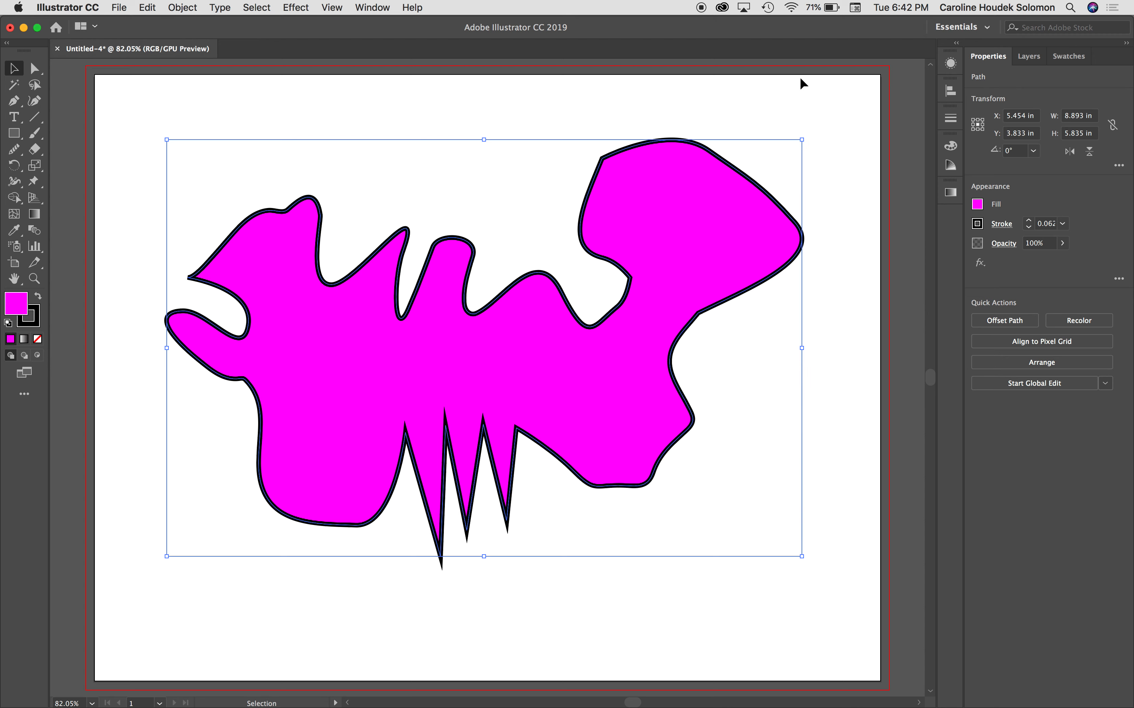
- Recolor the united shape with a red fill and a blue stroke
left_click(978, 206)
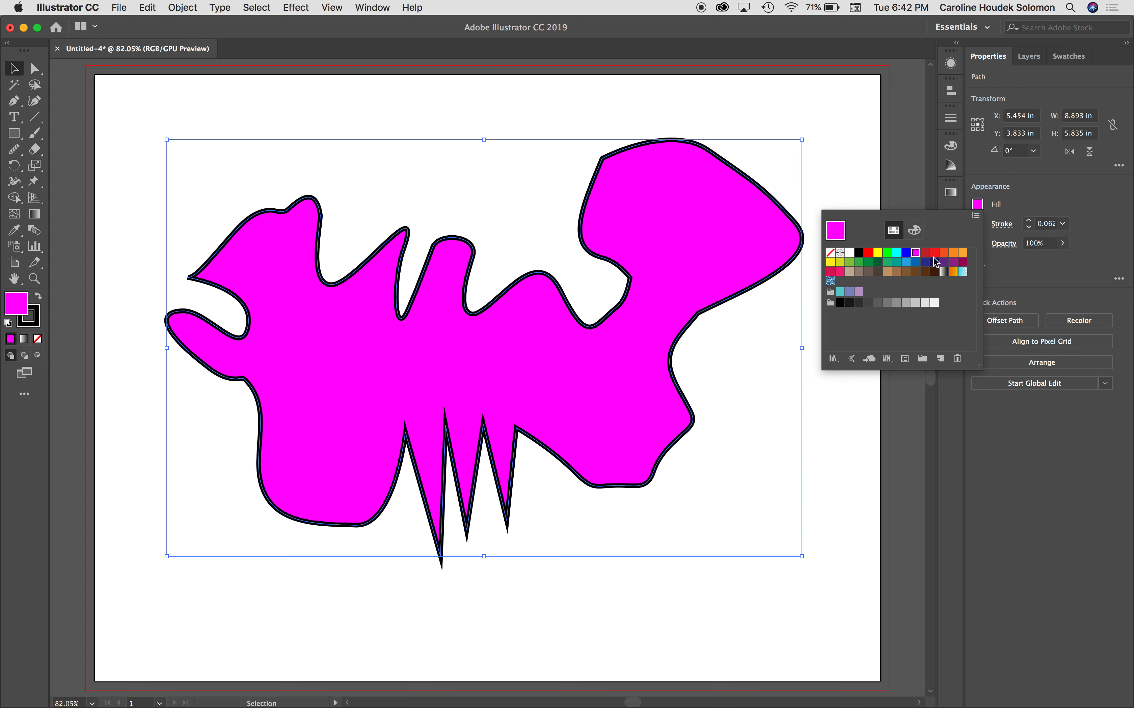
left_click(934, 254)
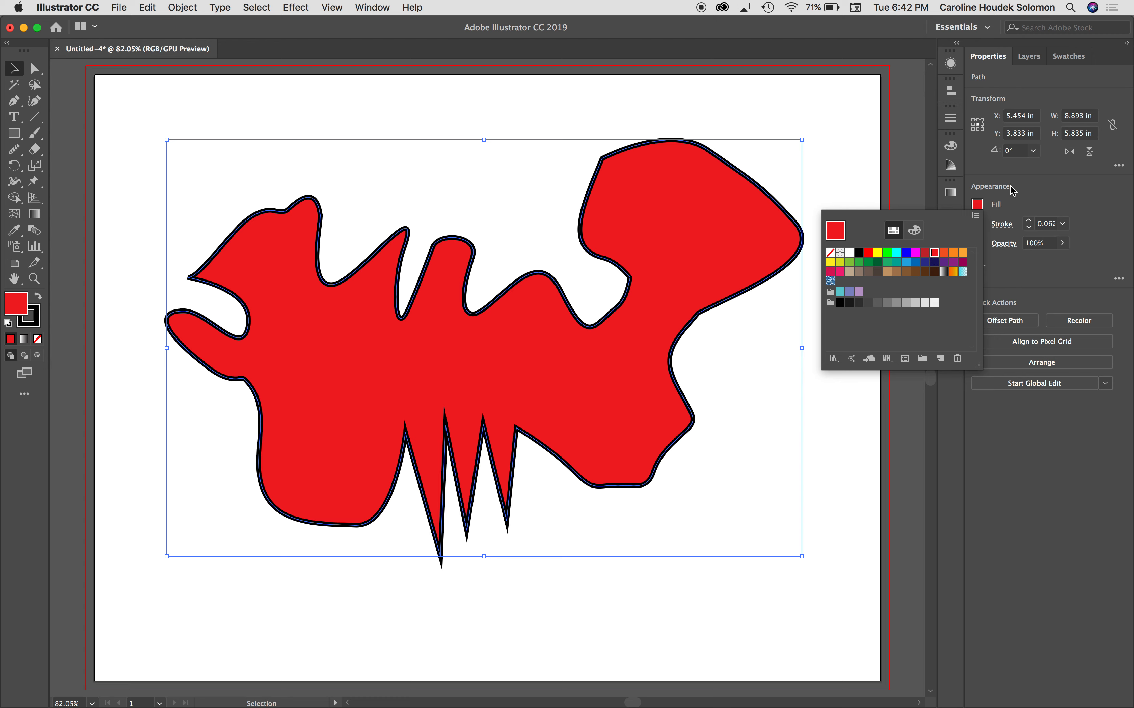
left_click(993, 198)
left_click(978, 224)
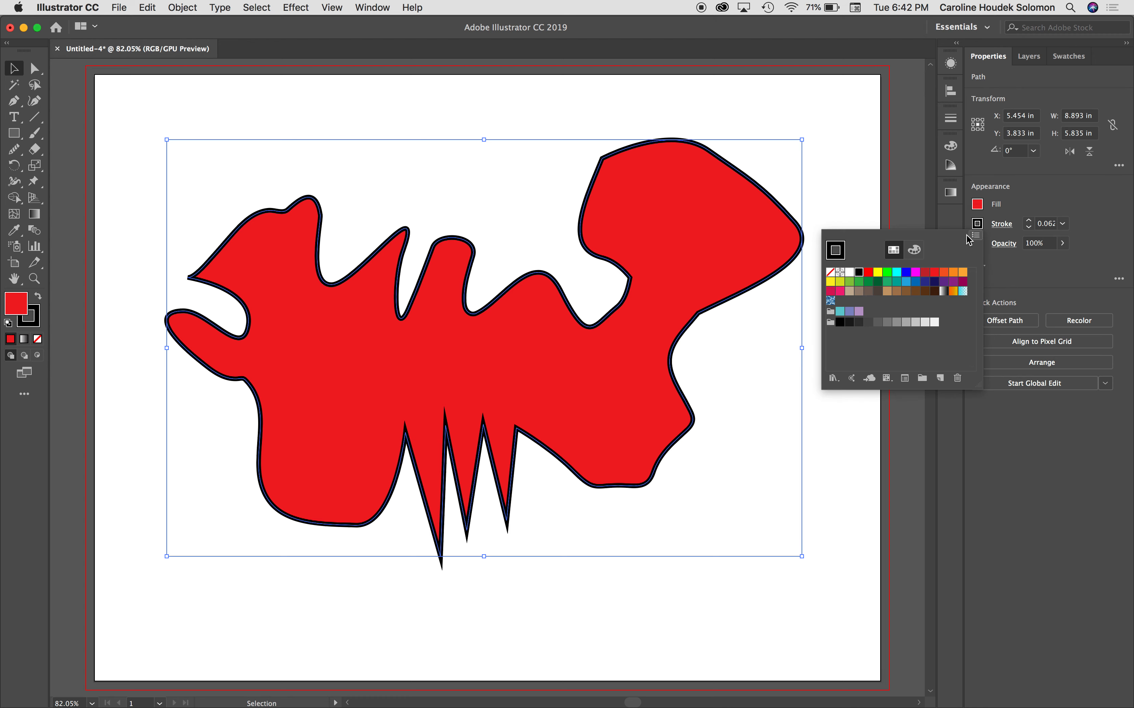
left_click(925, 272)
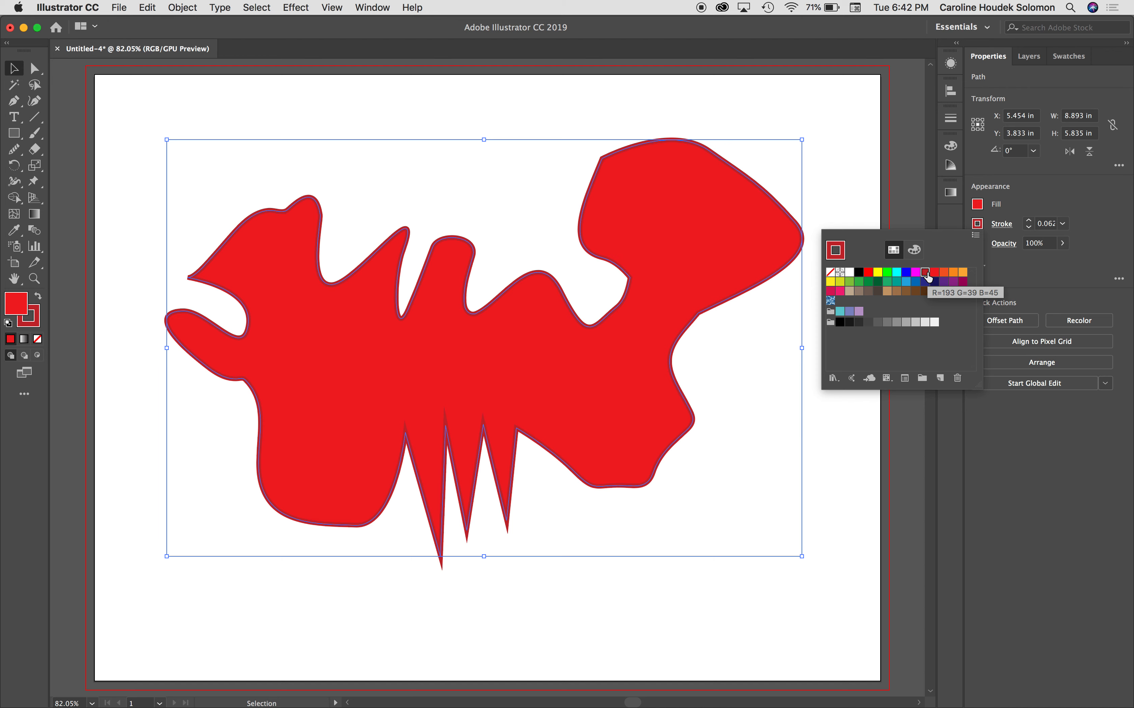
left_click(934, 274)
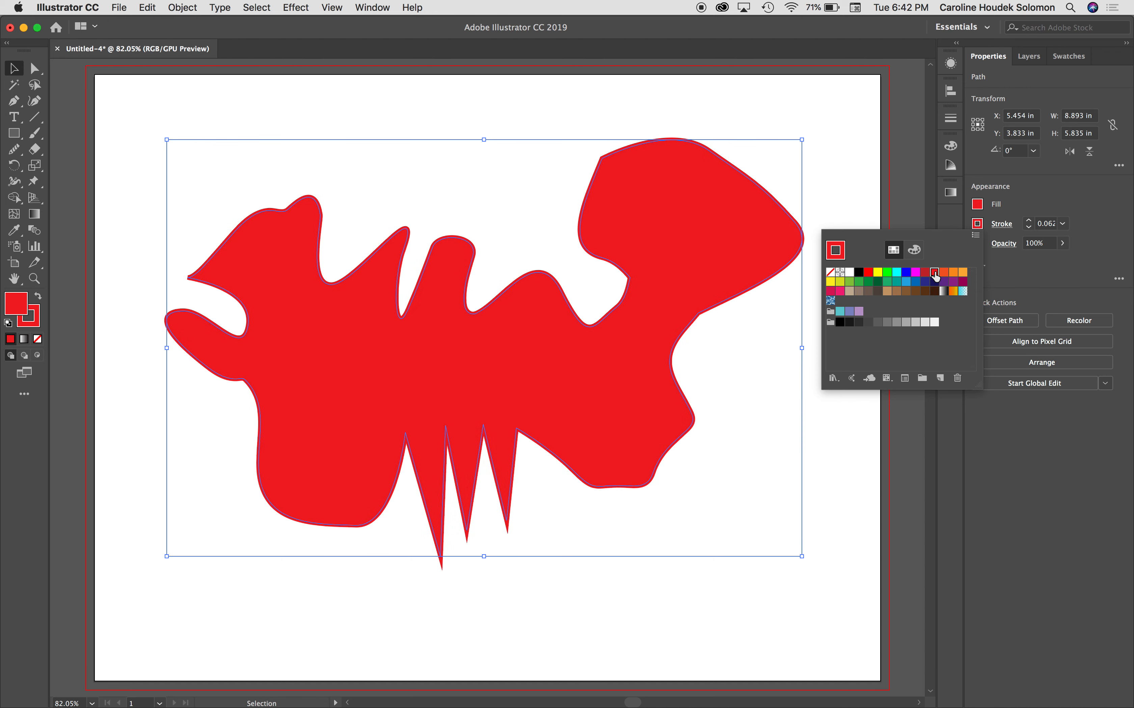
left_click(906, 272)
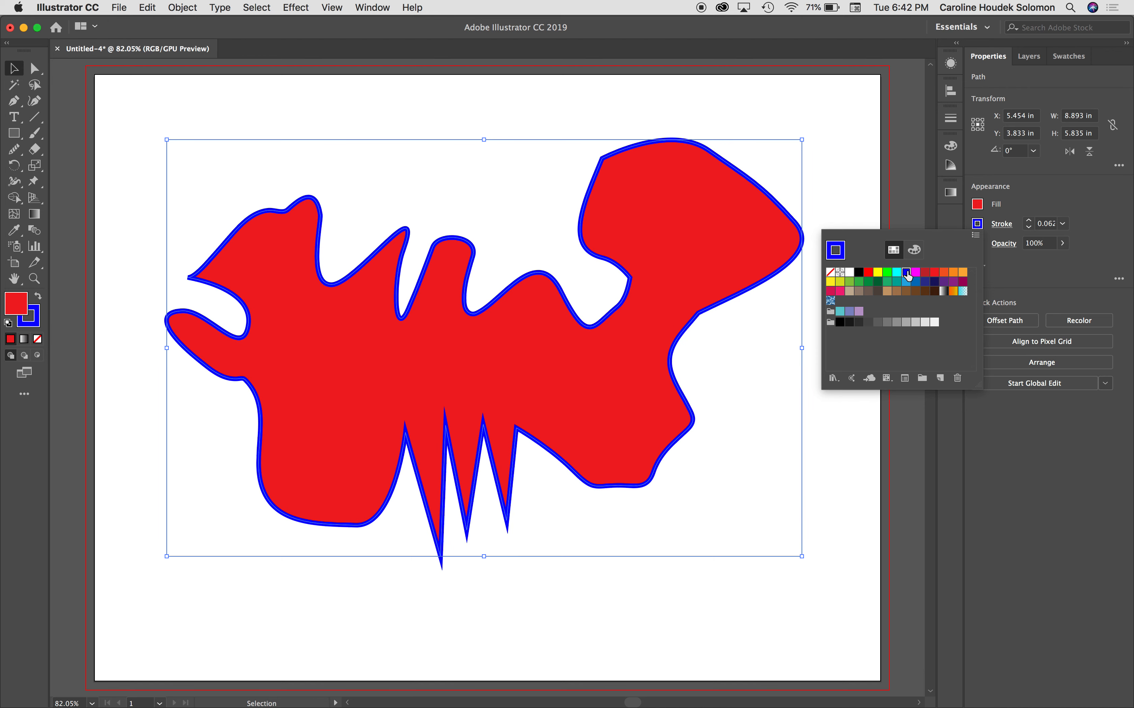
left_click(1020, 198)
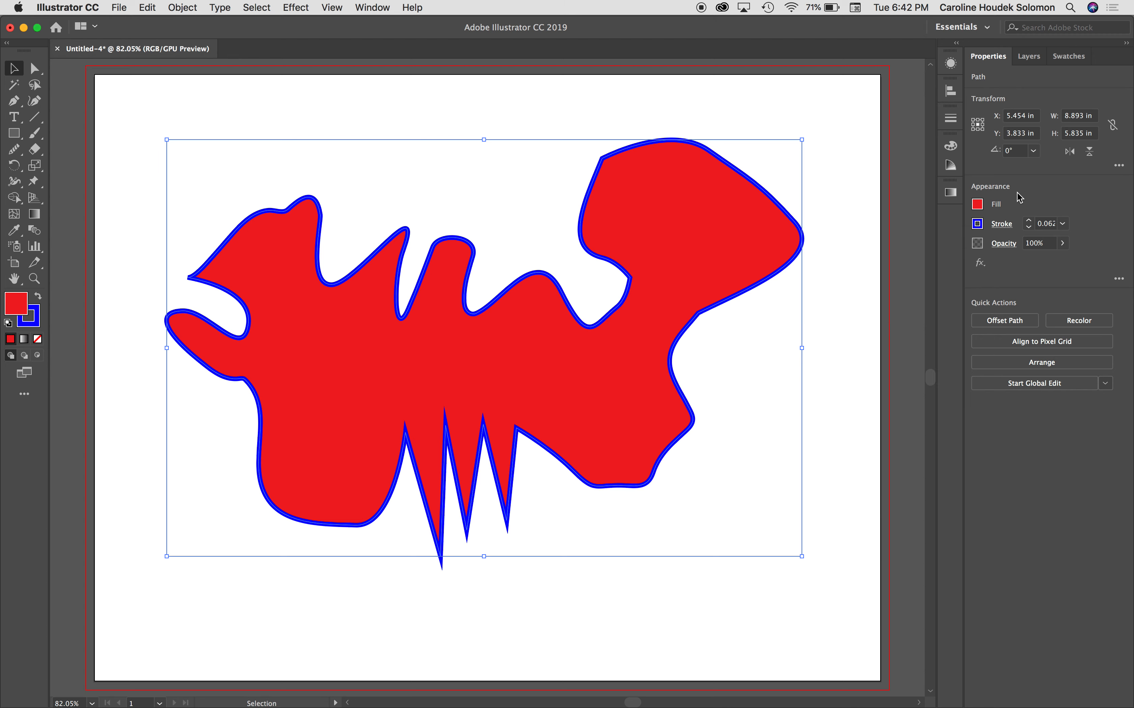